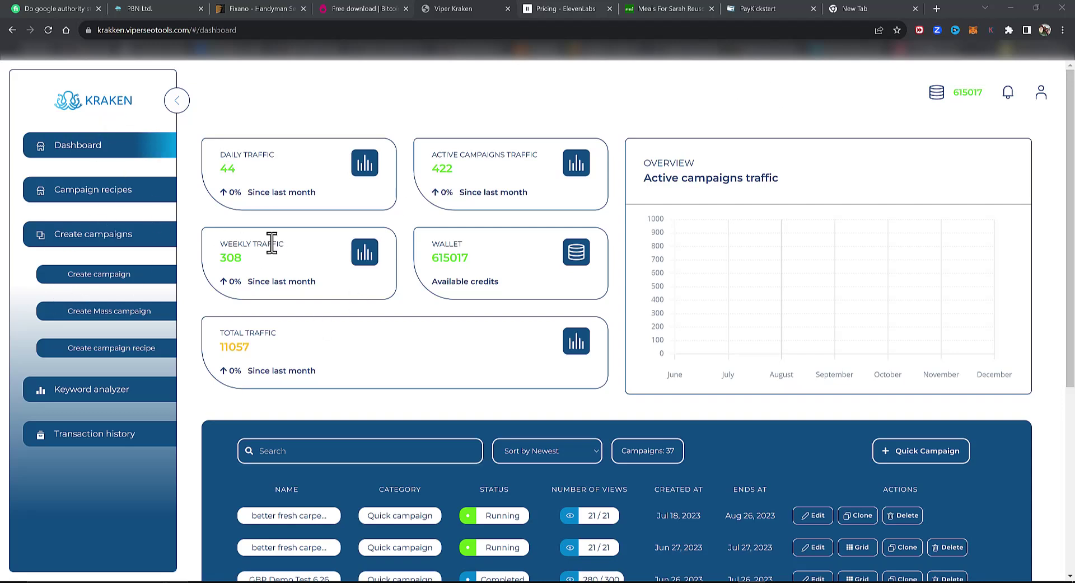
Open the single-campaign creation page from the campaign creation menu.
scroll(236, 447, "down", 1)
scroll(236, 445, "down", 1)
scroll(236, 444, "up", 2)
left_click(76, 235)
left_click(77, 235)
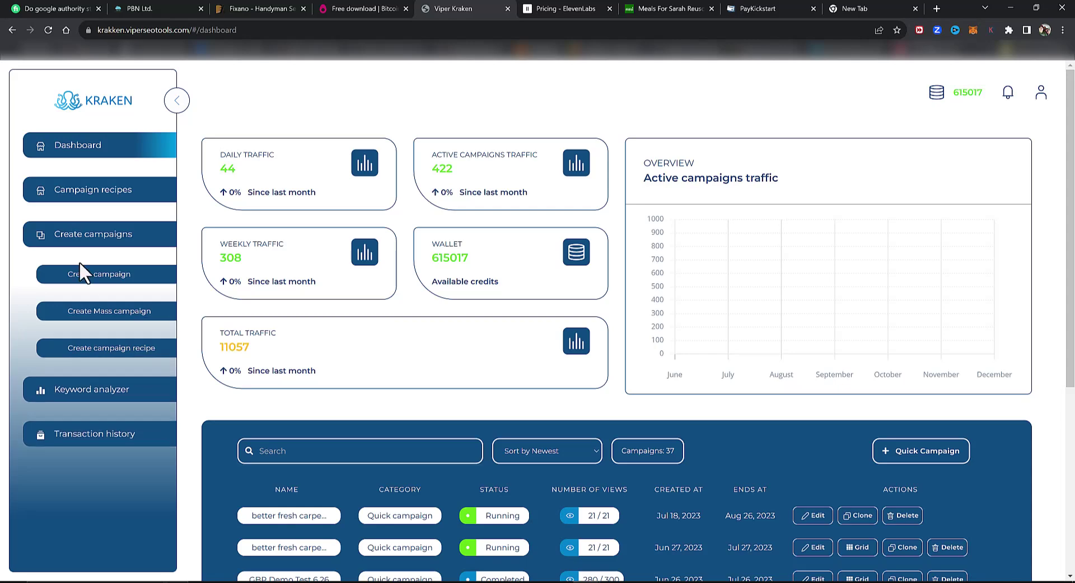
left_click(84, 285)
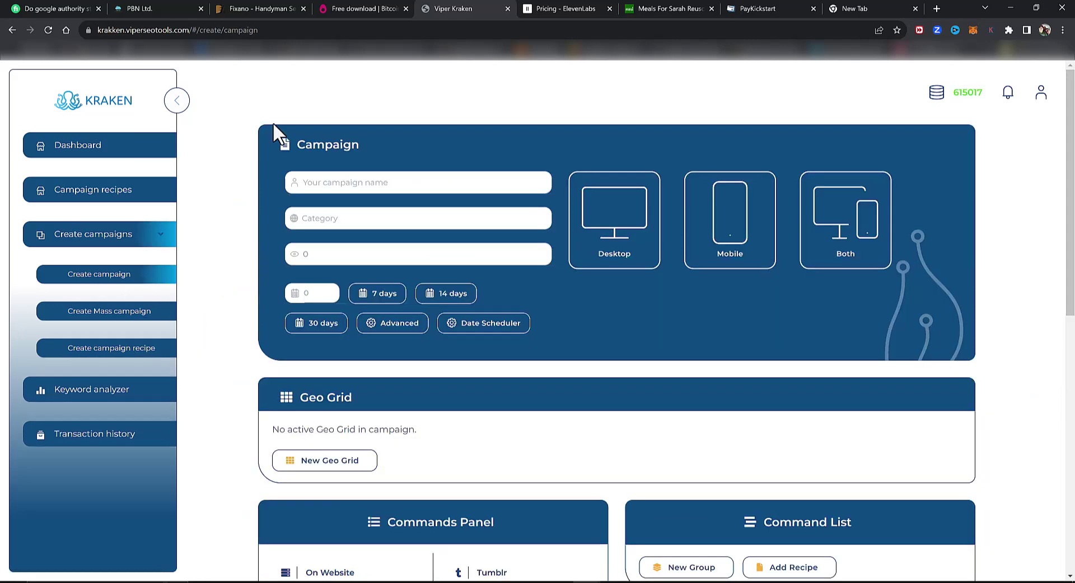
Fill in name 'campaign name', category kaboom and 200 views, and target Both devices.
left_click(344, 184)
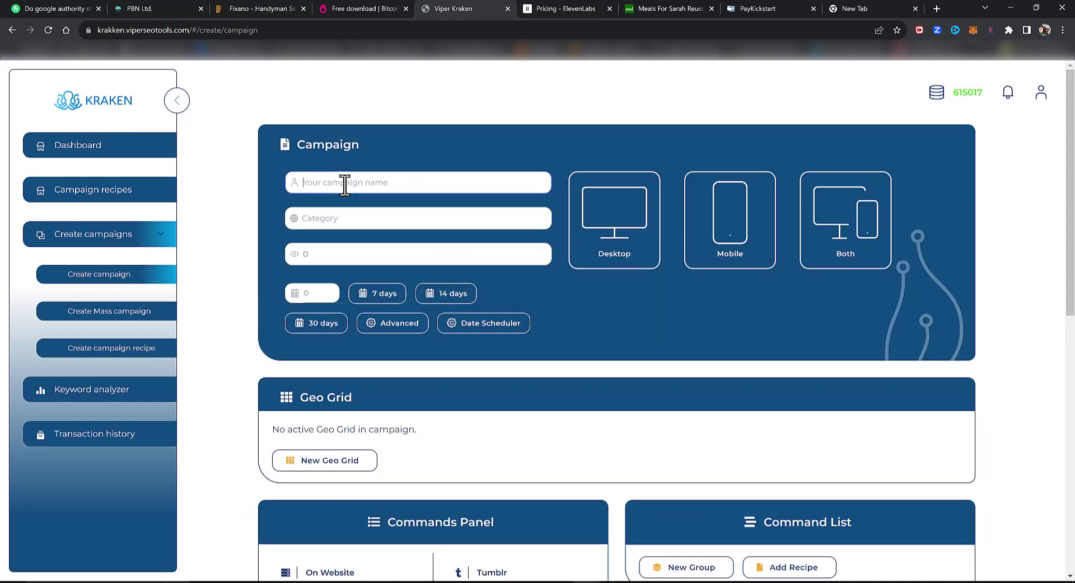
type("campaign name")
key("Tab")
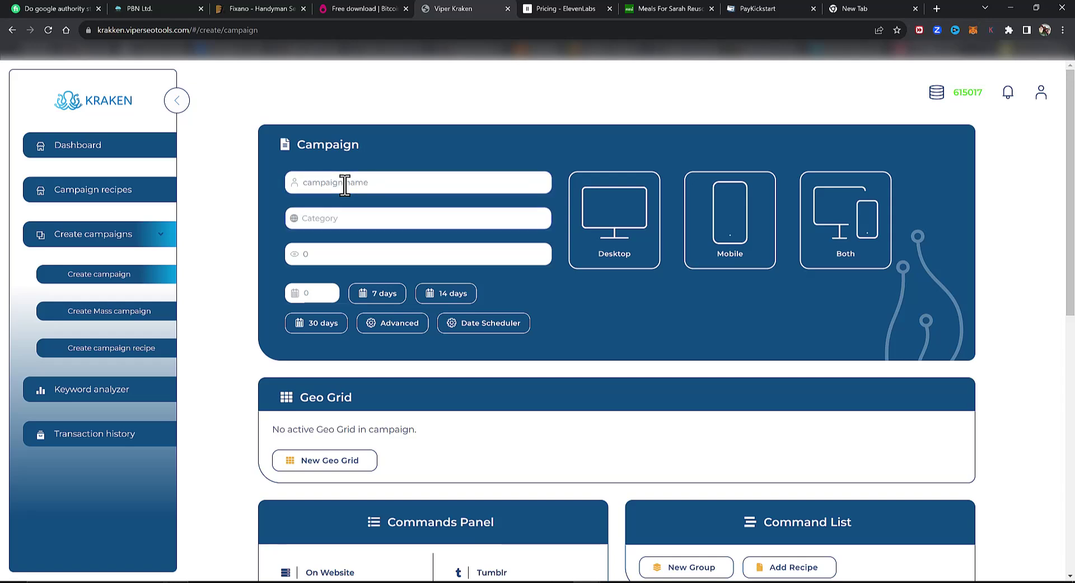
type("kaboom")
key("Tab")
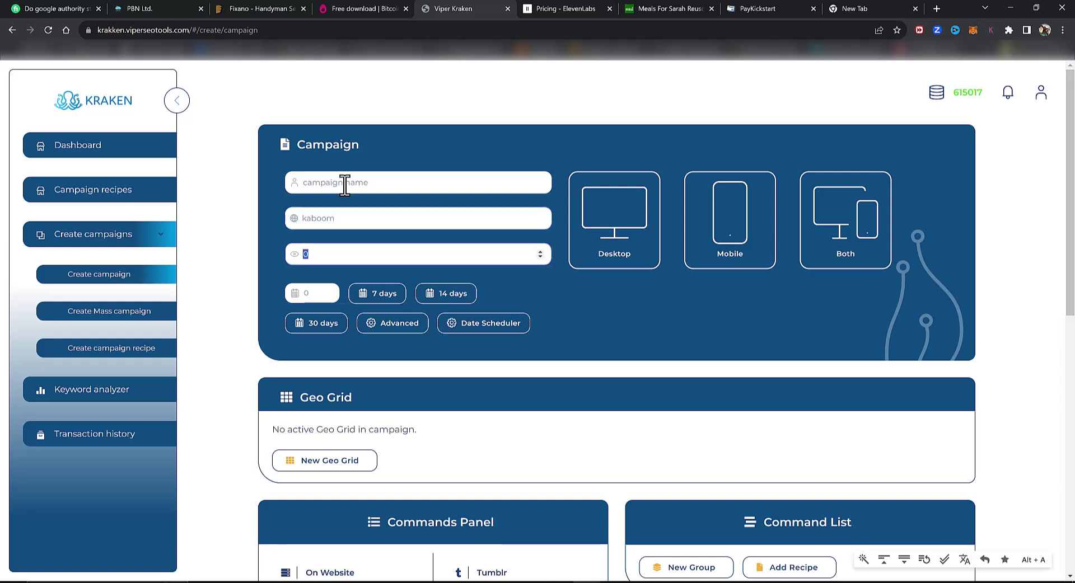
type("200")
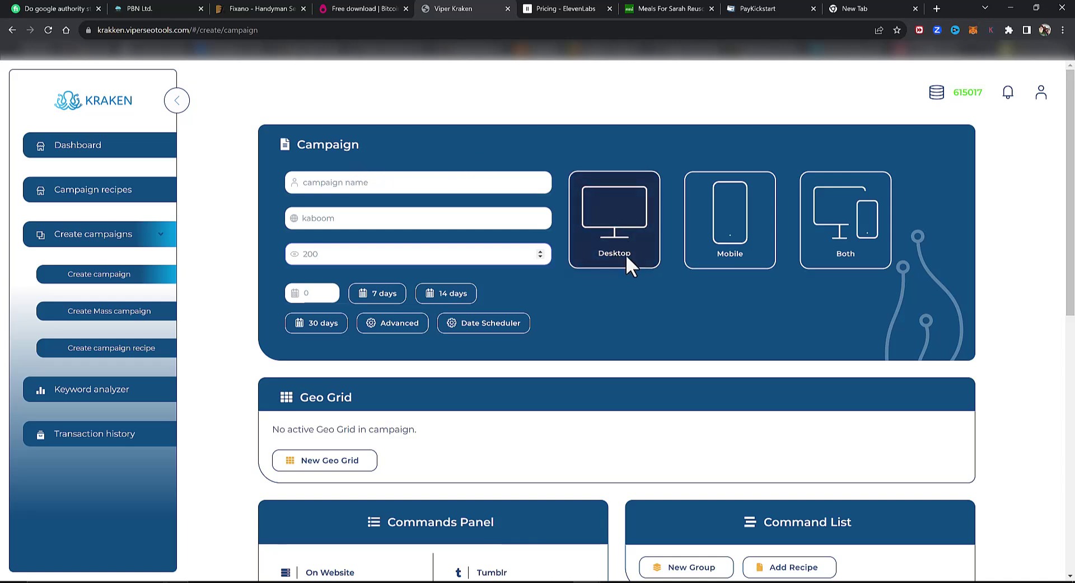
left_click(831, 227)
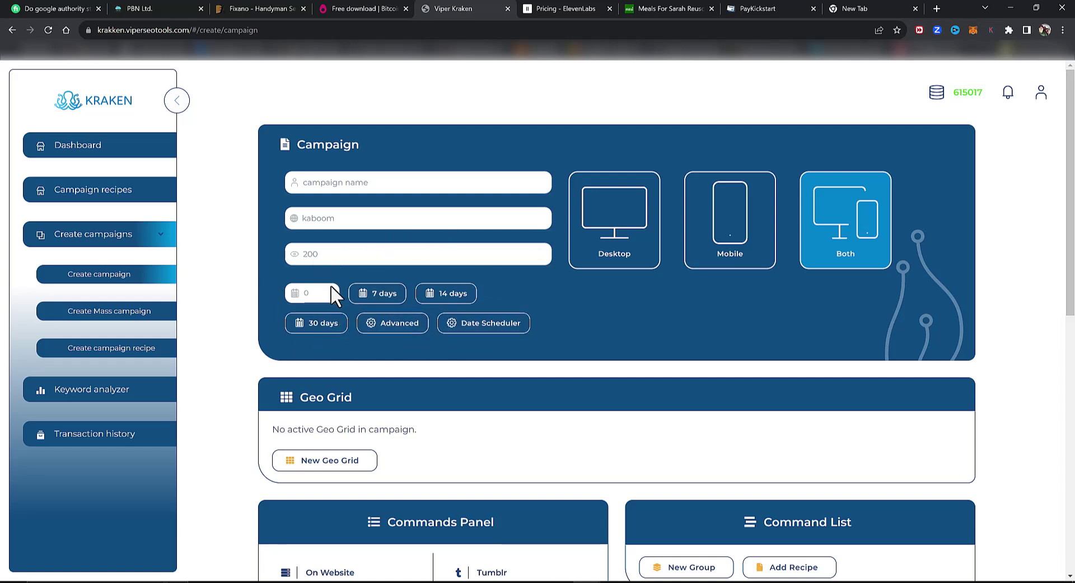
Switch to the Date Scheduler instead of Advanced and scroll down to its date and view-range fields.
left_click(378, 328)
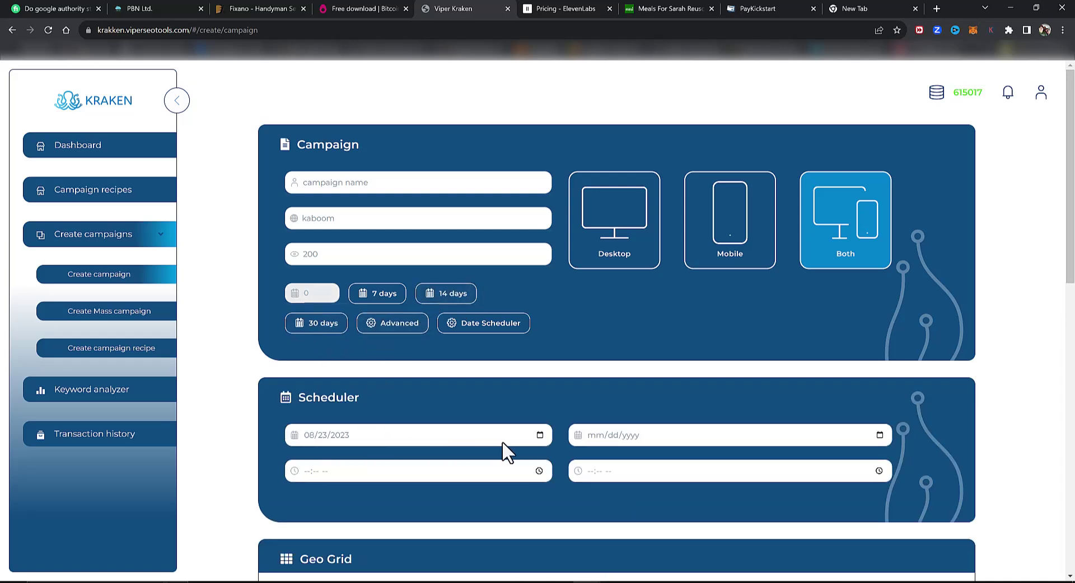
left_click(379, 325)
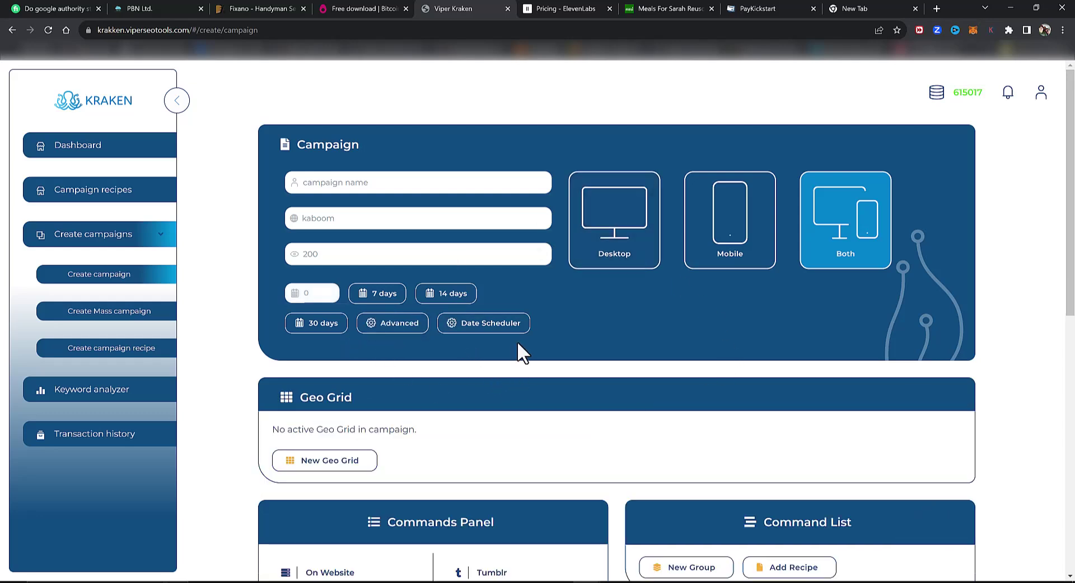
left_click(478, 330)
scroll(720, 318, "down", 1)
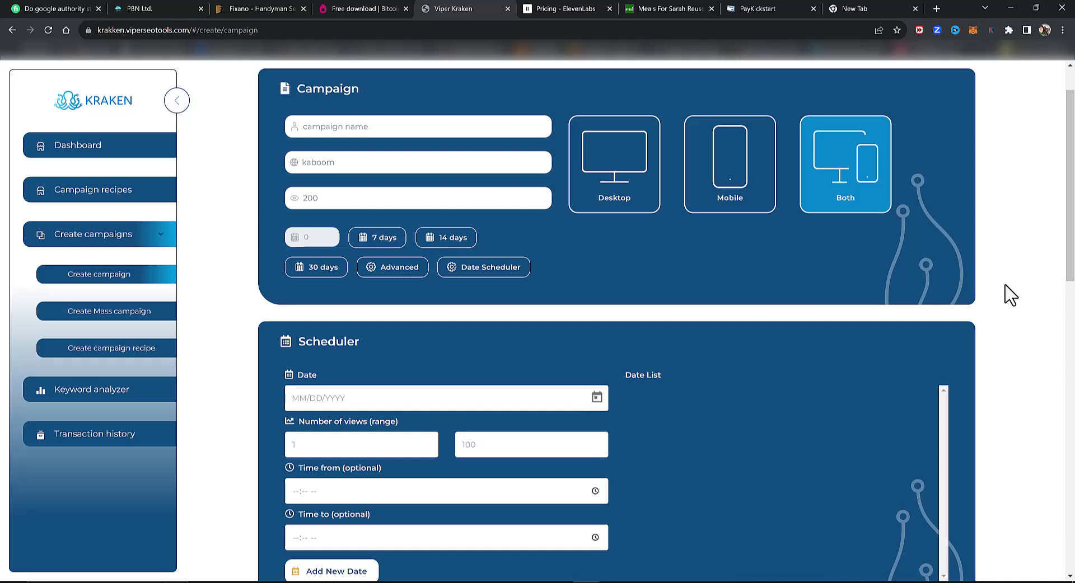
scroll(1010, 295, "down", 1)
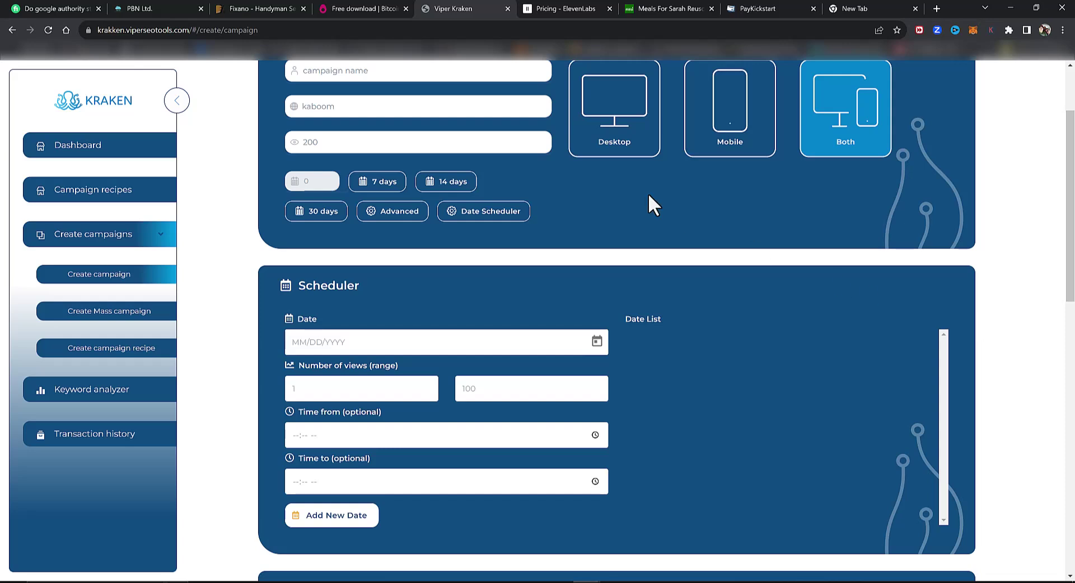
scroll(509, 237, "up", 1)
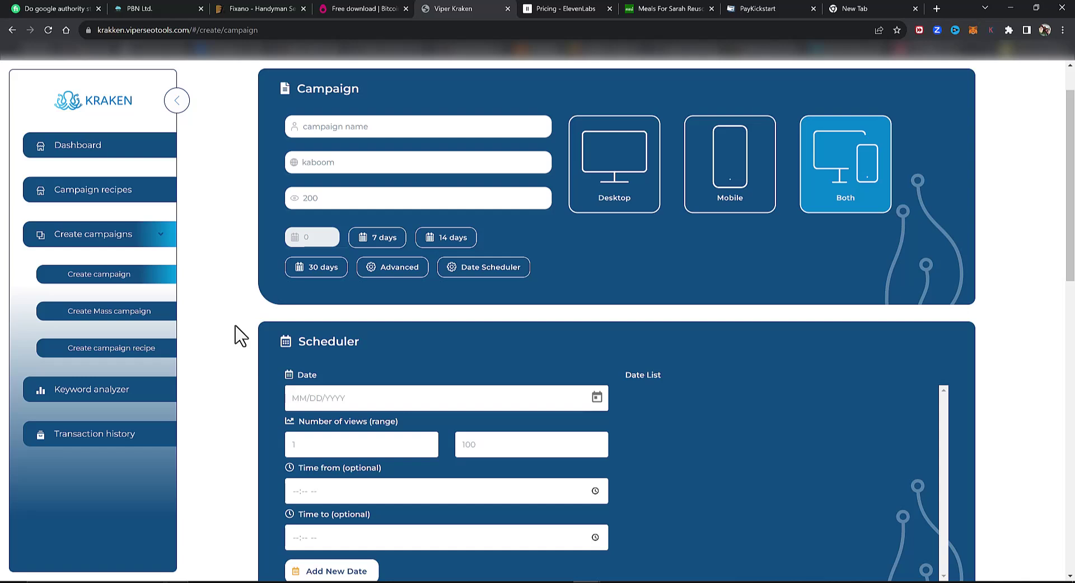
Pick August 23, 2023 as the scheduler date.
scroll(532, 379, "down", 3)
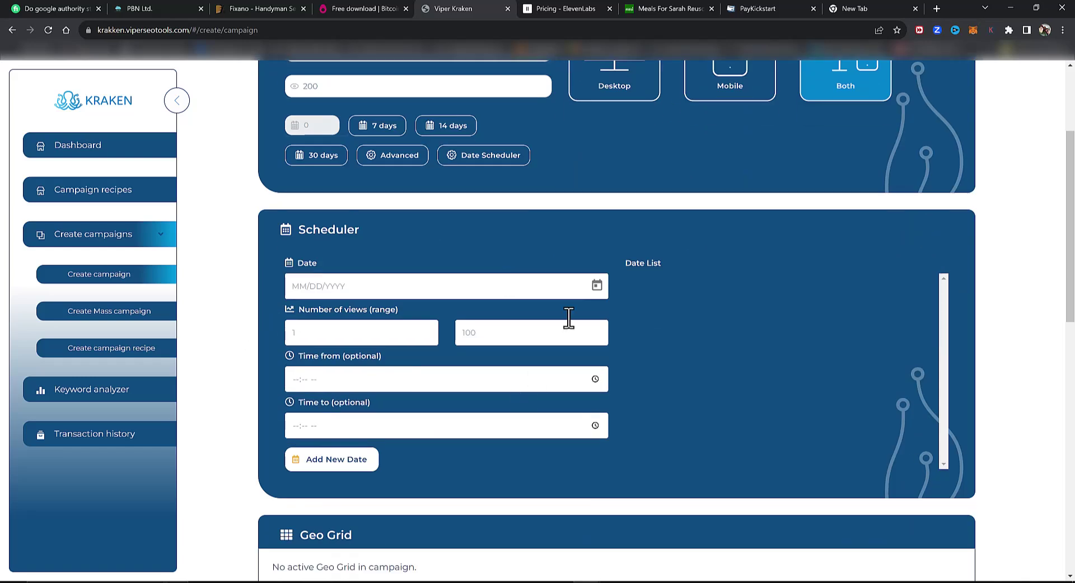
left_click(597, 229)
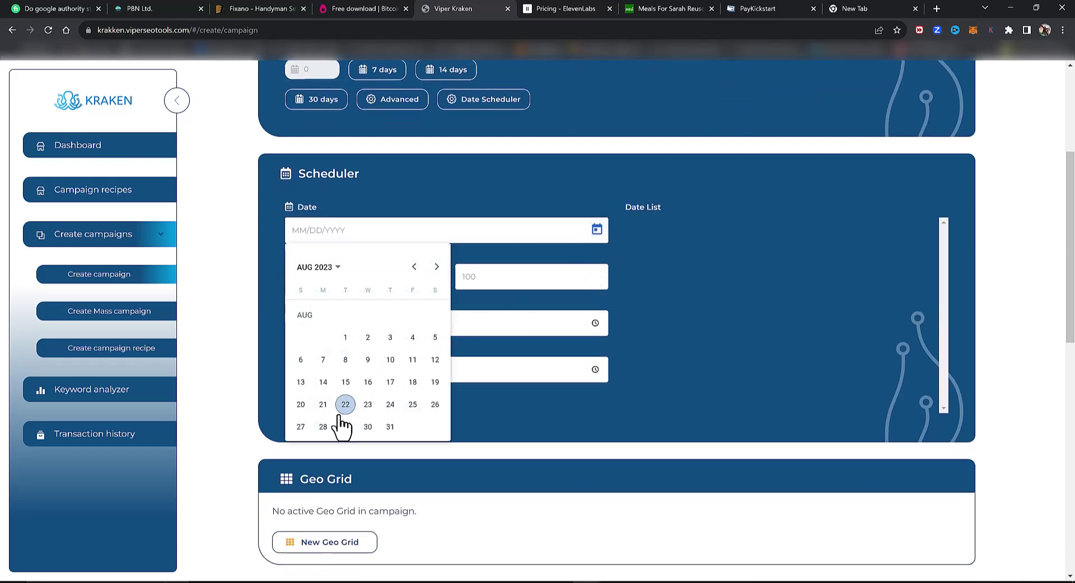
left_click(368, 405)
left_click(310, 278)
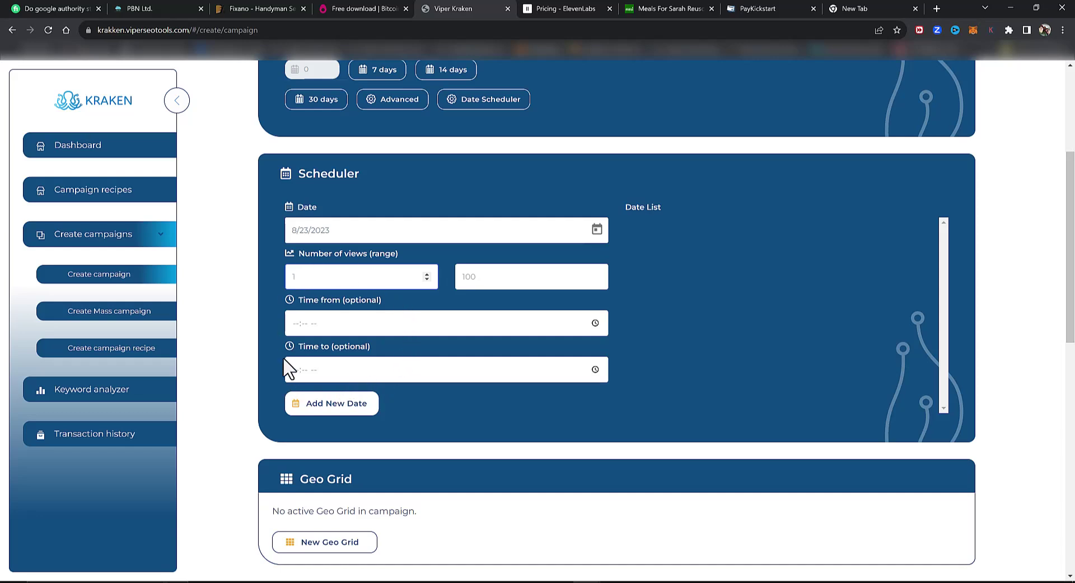
Set the view range to 1–2 and add the Aug 23 entry to the Date List.
scroll(282, 355, "up", 1)
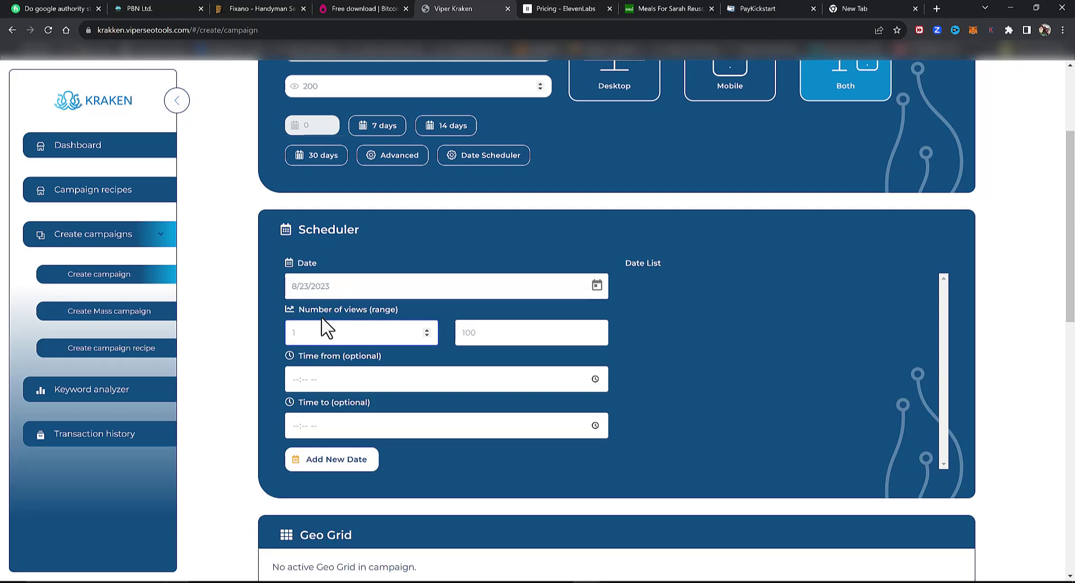
left_click(465, 334)
left_click(384, 336)
left_click(475, 332)
type("1")
left_click(679, 336)
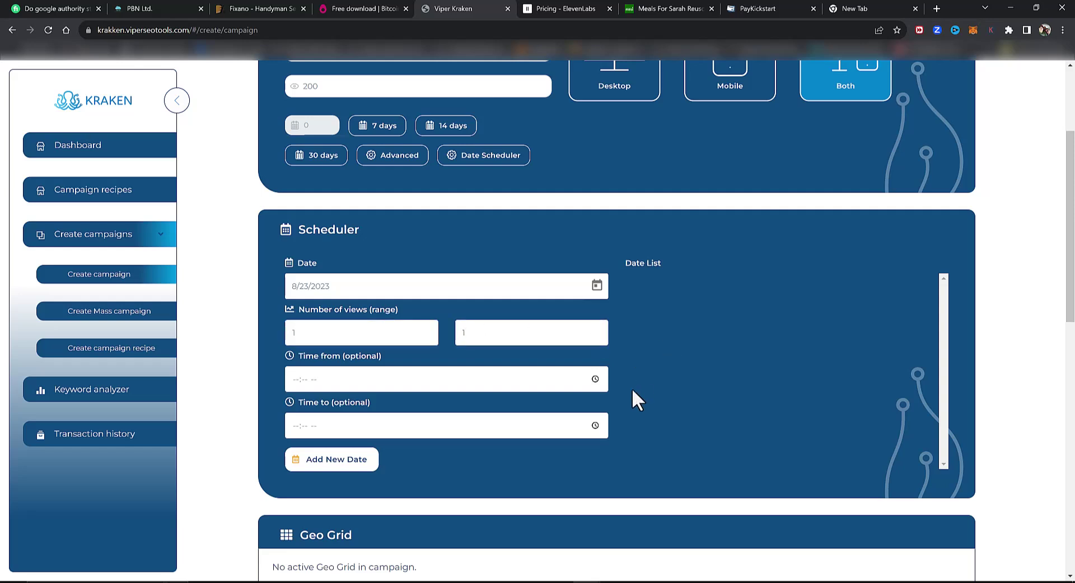
left_click(336, 464)
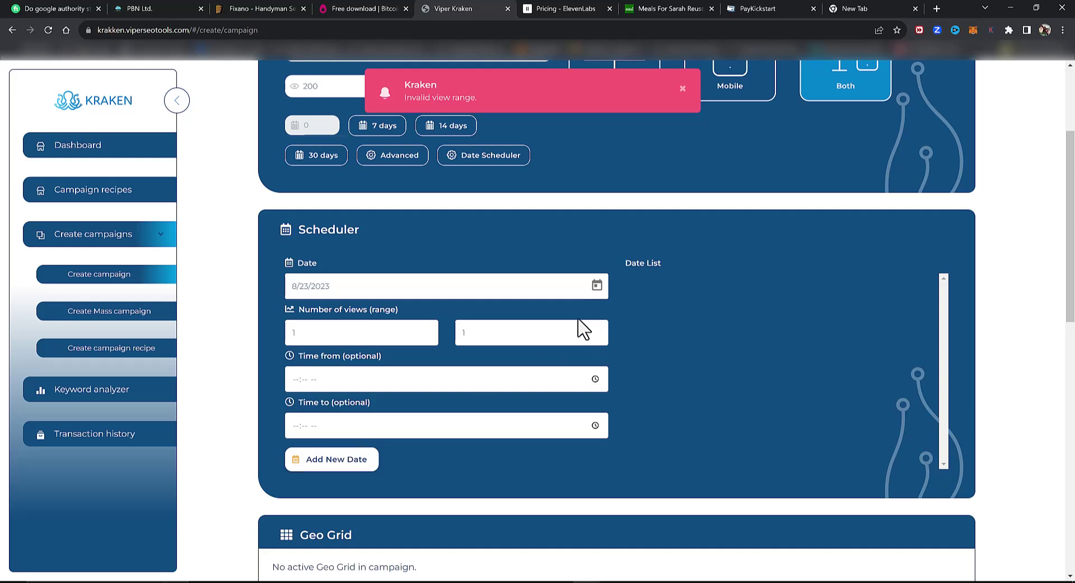
left_click_drag(504, 330, 431, 336)
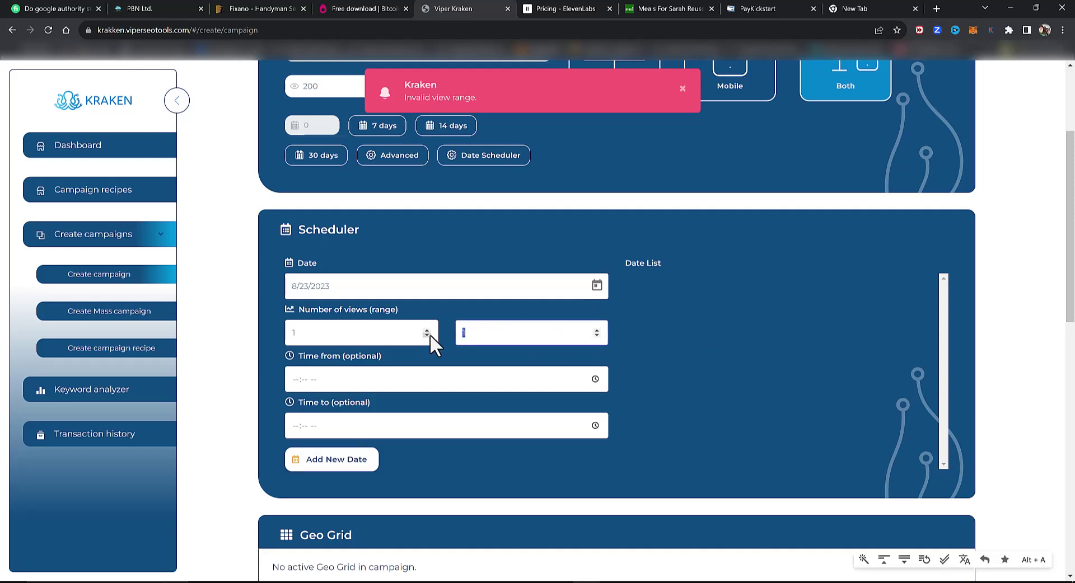
type("2")
left_click(338, 463)
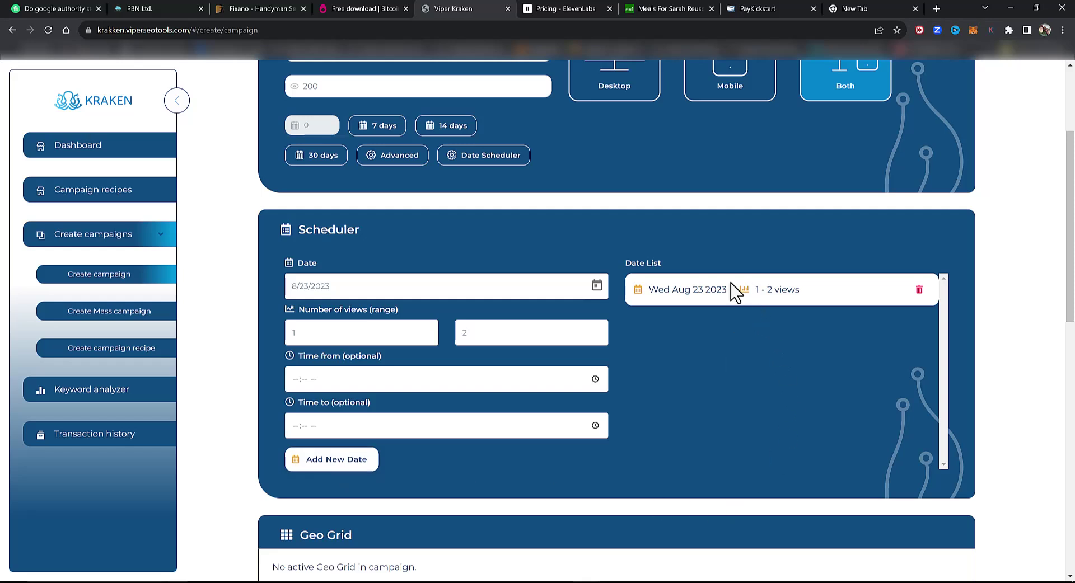
Add Thu Aug 24 2023 with a 2–5 views range to the Date List.
left_click(597, 286)
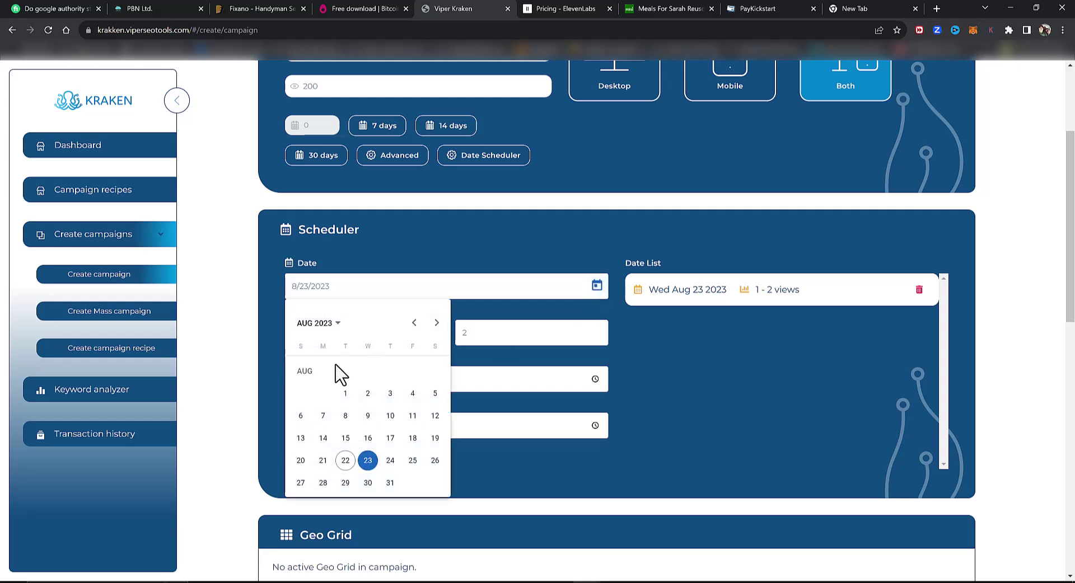
left_click(390, 461)
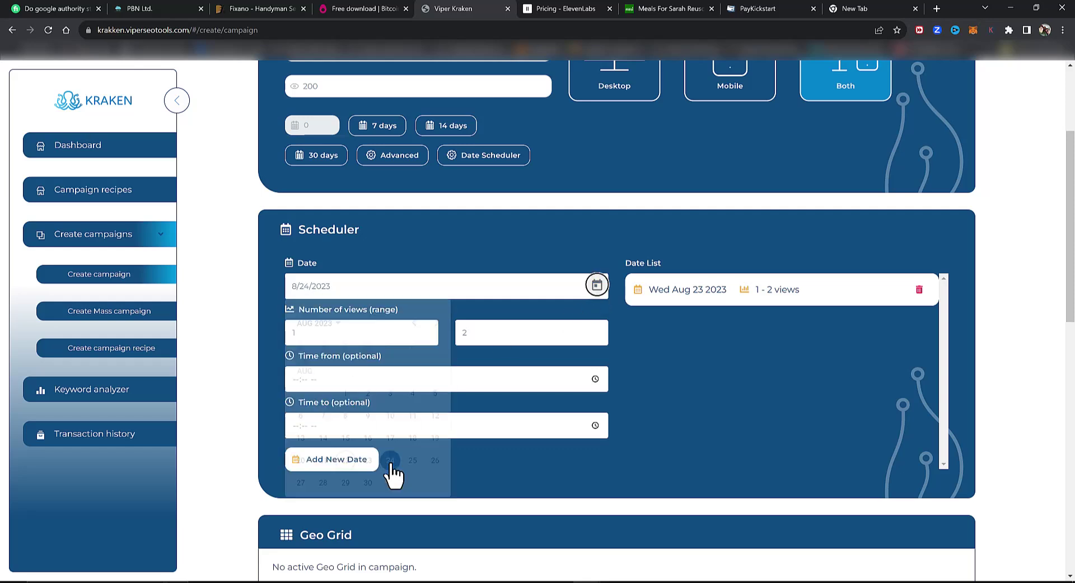
double_click(320, 332)
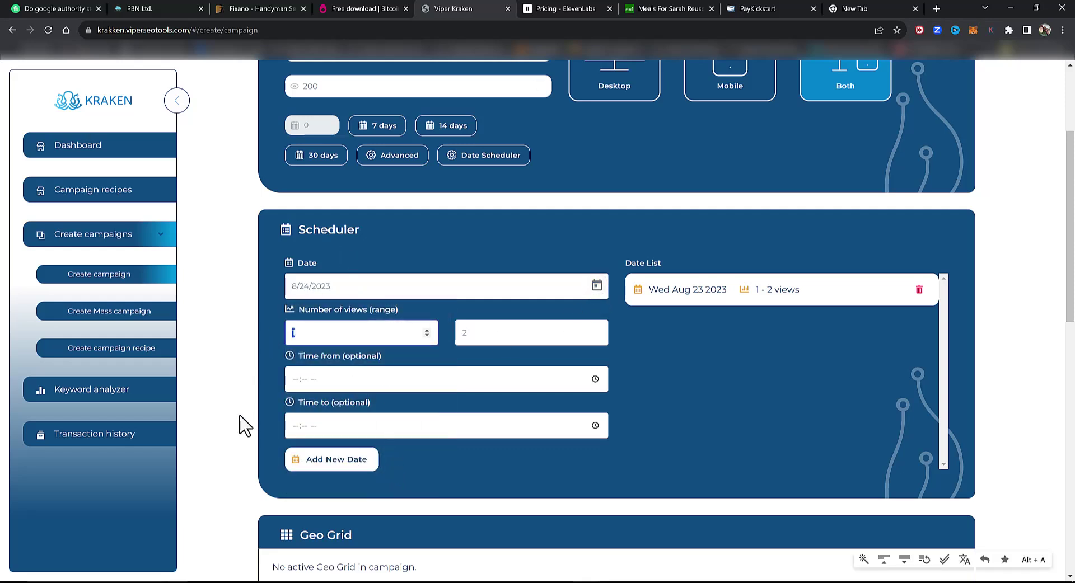
type("2")
double_click(501, 334)
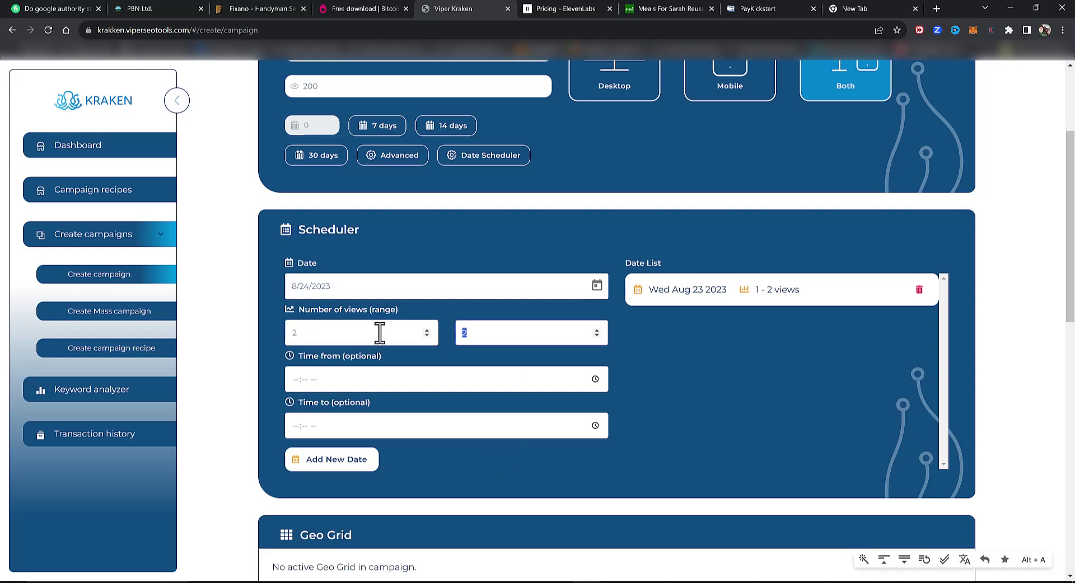
type("5")
left_click(738, 398)
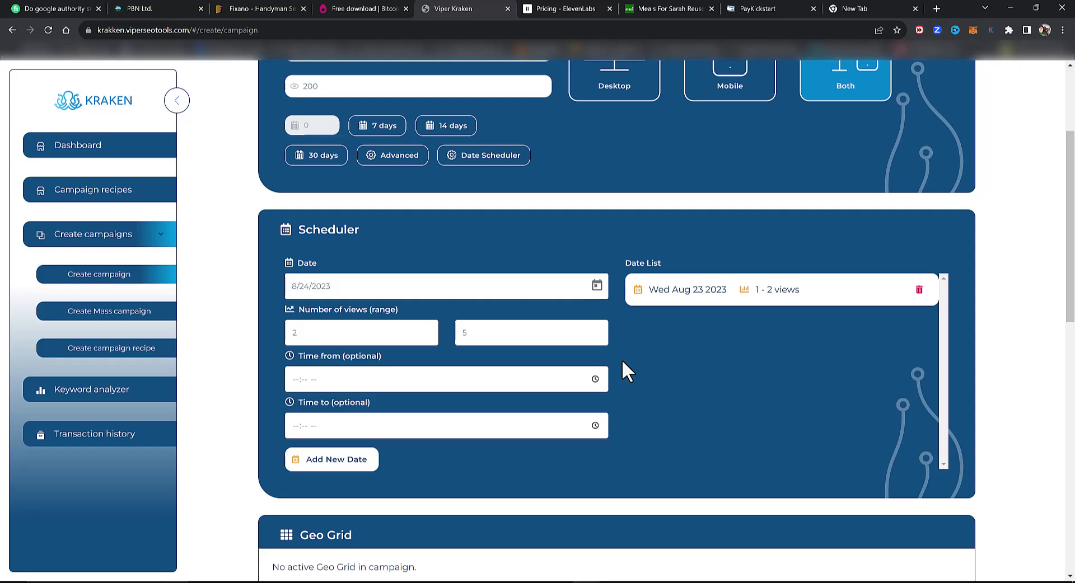
left_click(336, 460)
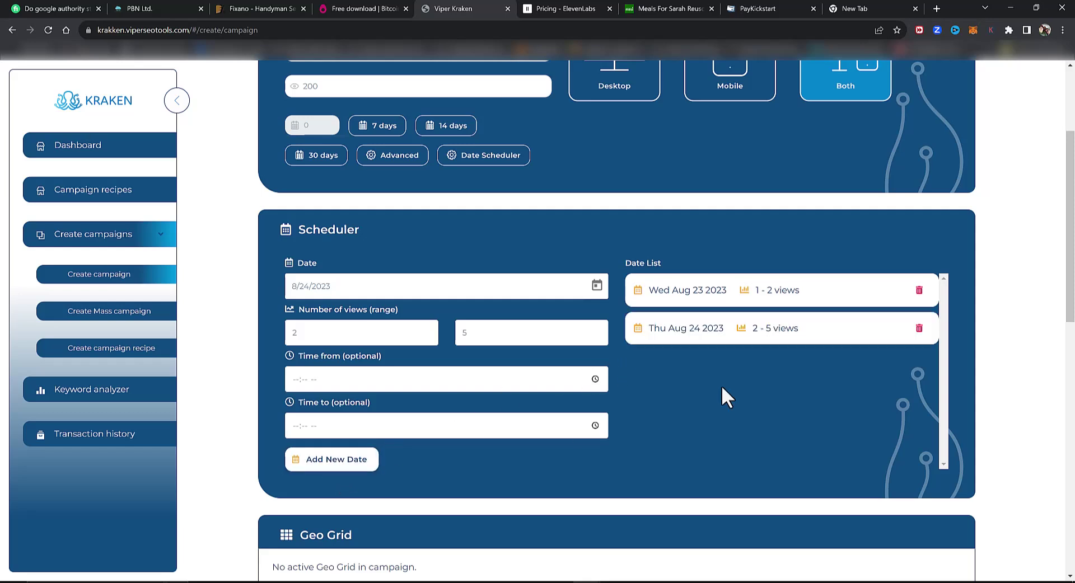
Add Fri Aug 25 2023 with a 1–2 views range.
left_click(597, 287)
left_click(413, 461)
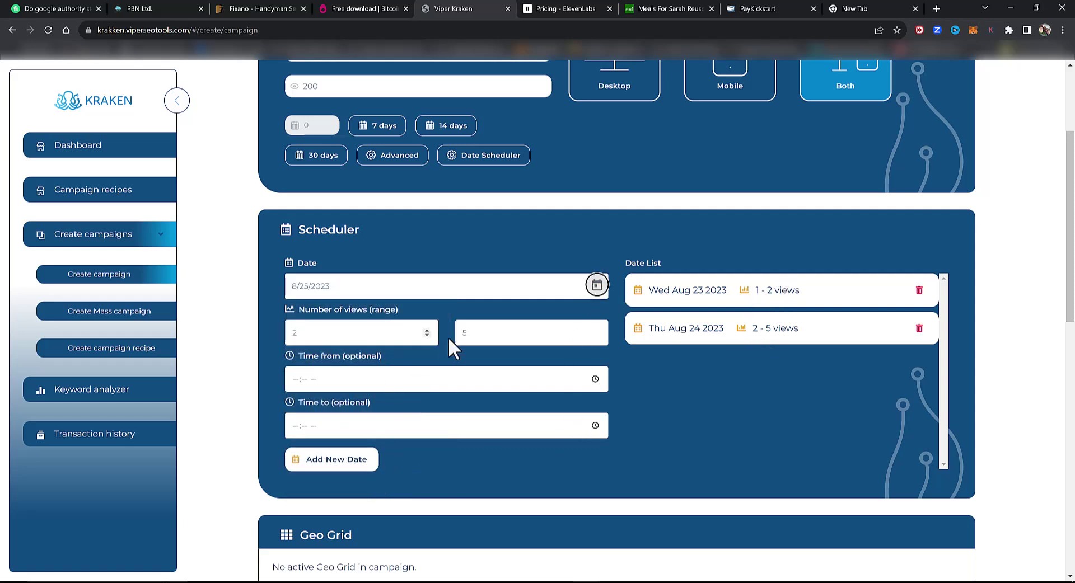
left_click(374, 336)
key("Down")
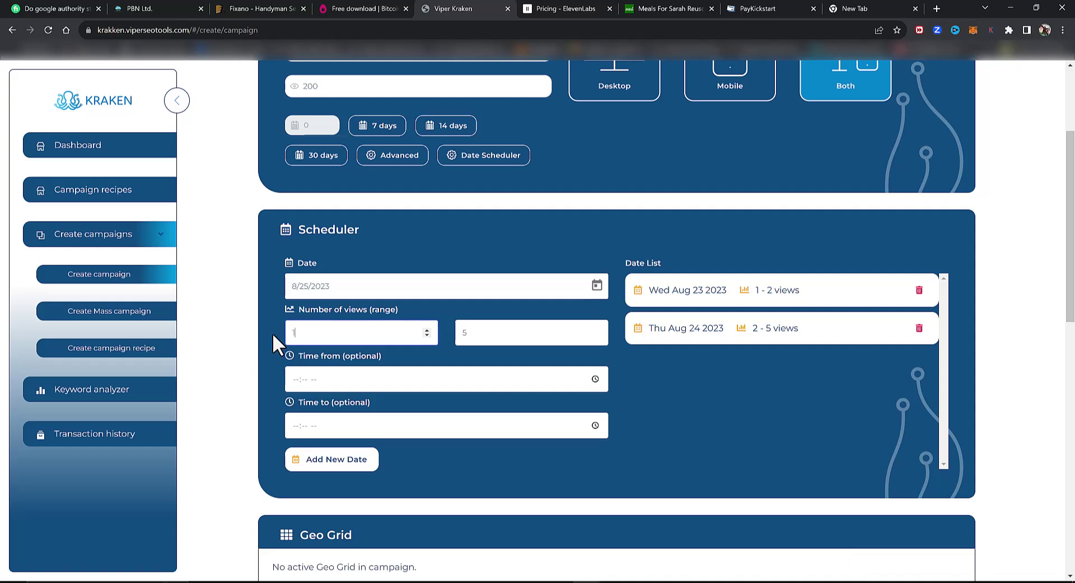
double_click(527, 334)
type("2")
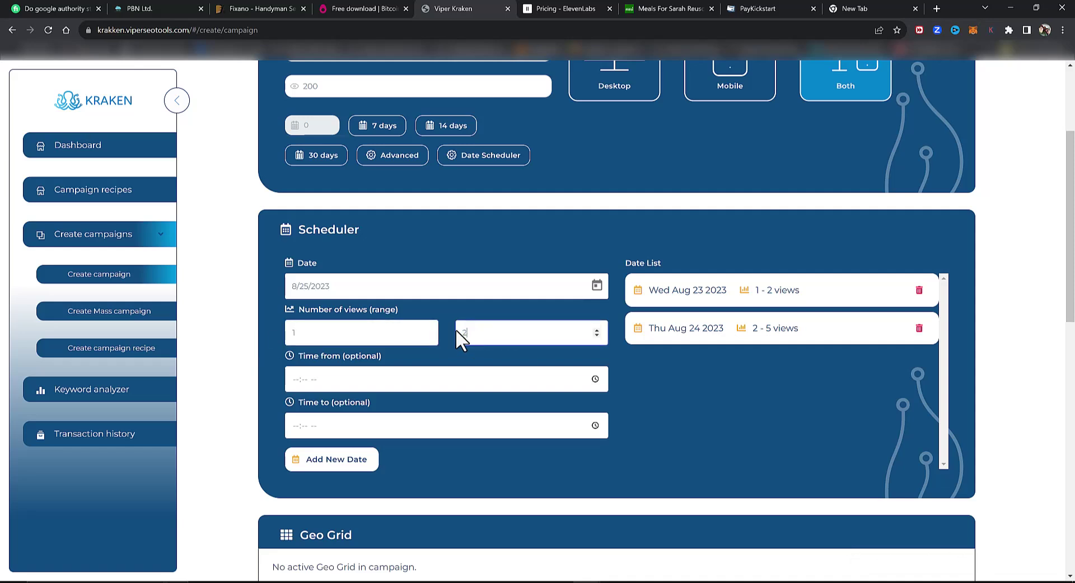
left_click(319, 462)
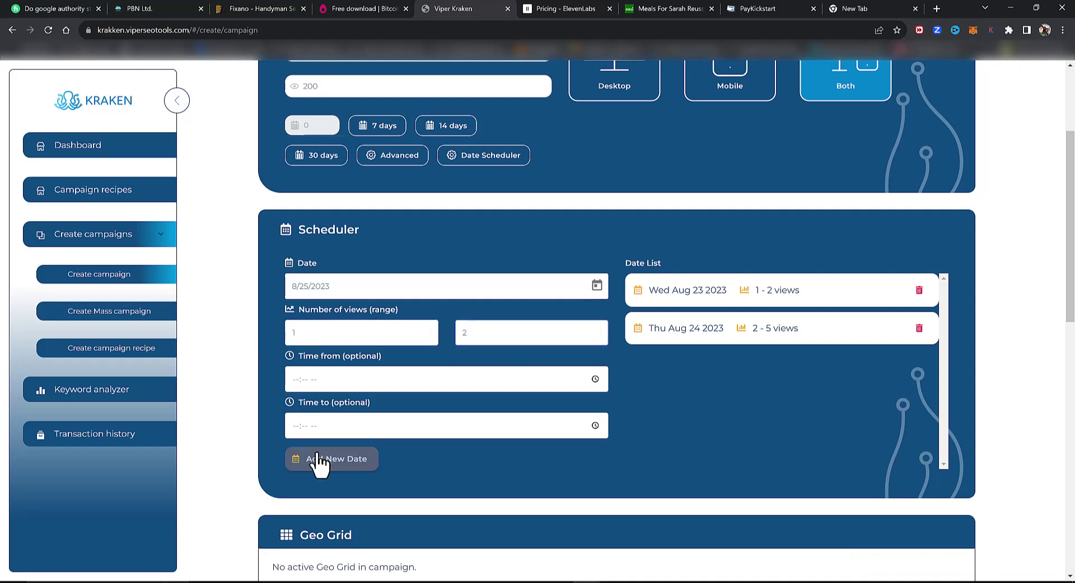
Add Sat Aug 26 2023 with a 6–12 views range.
left_click(597, 286)
left_click(439, 464)
left_click(365, 331)
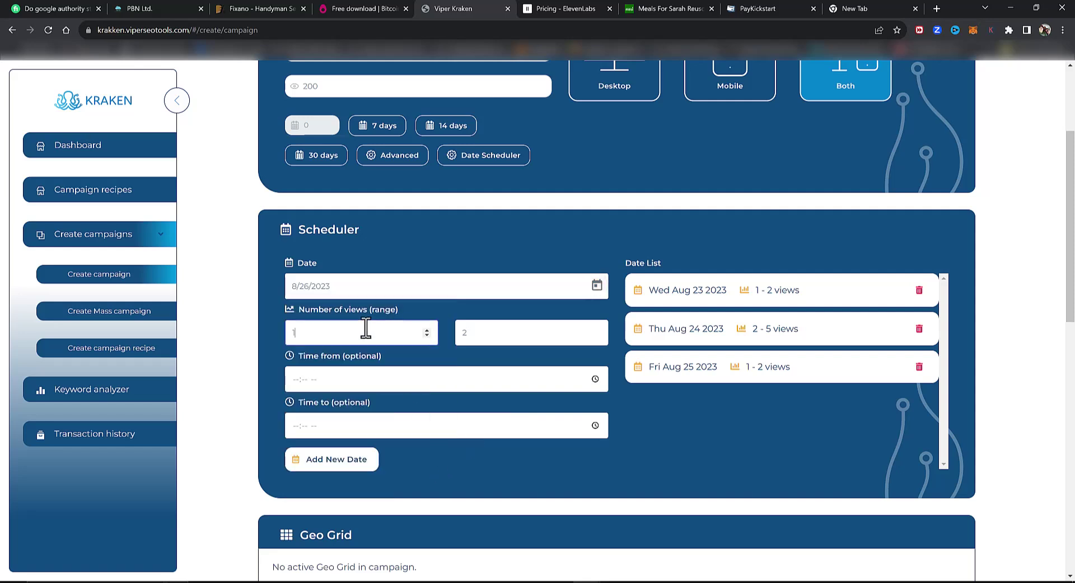
double_click(296, 333)
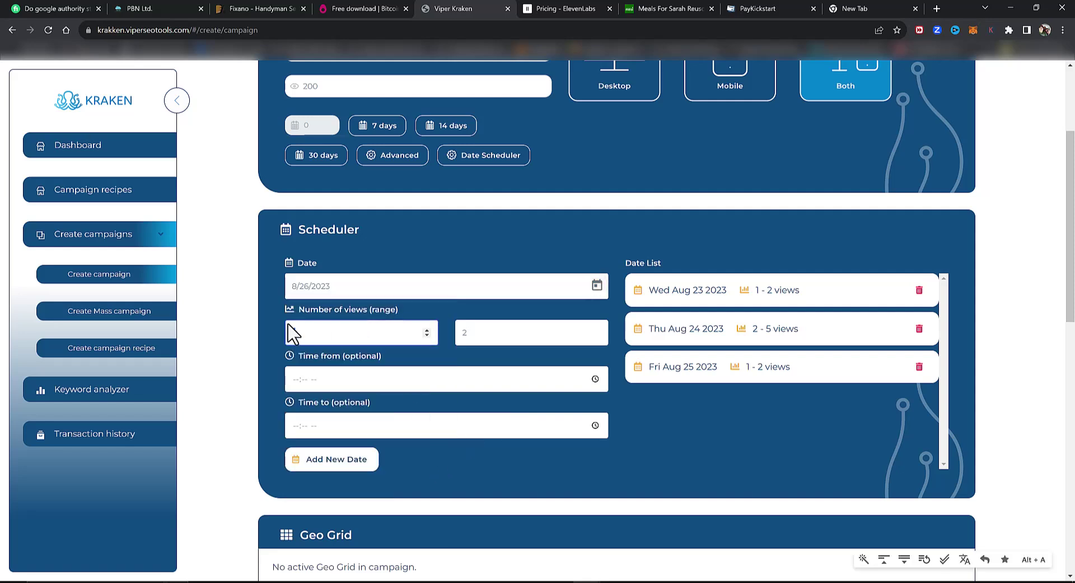
type("6")
double_click(507, 333)
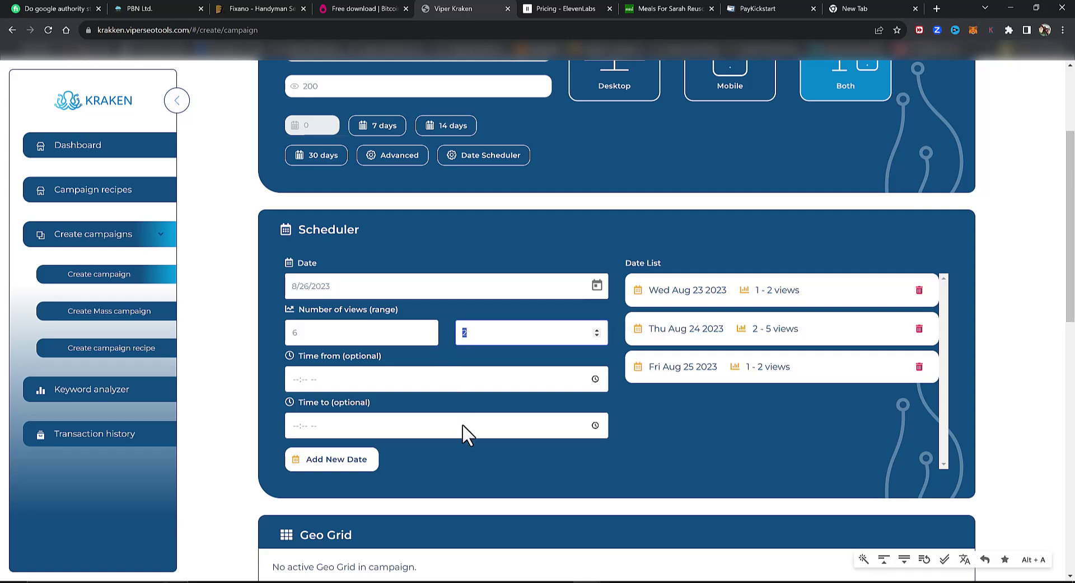
type("12")
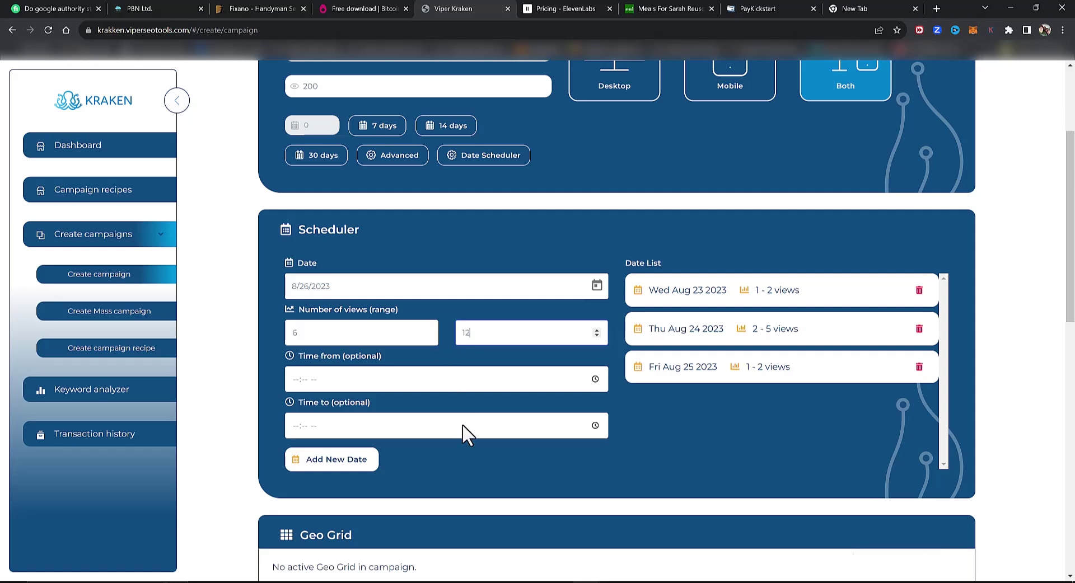
left_click(352, 464)
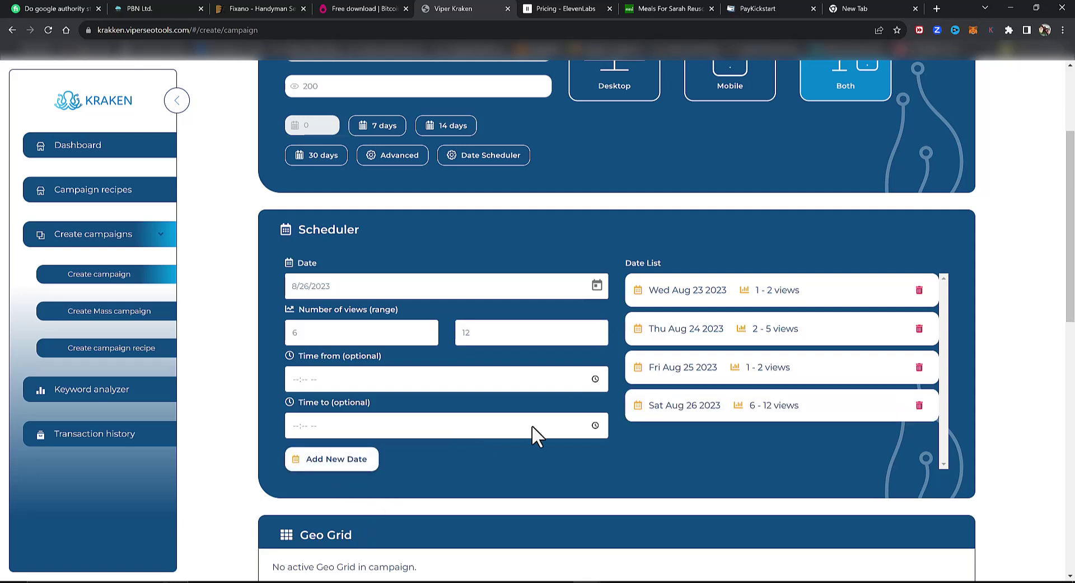
Add Tue Aug 29 2023 with a 1–9 views range, leaving the end time unset.
left_click(597, 288)
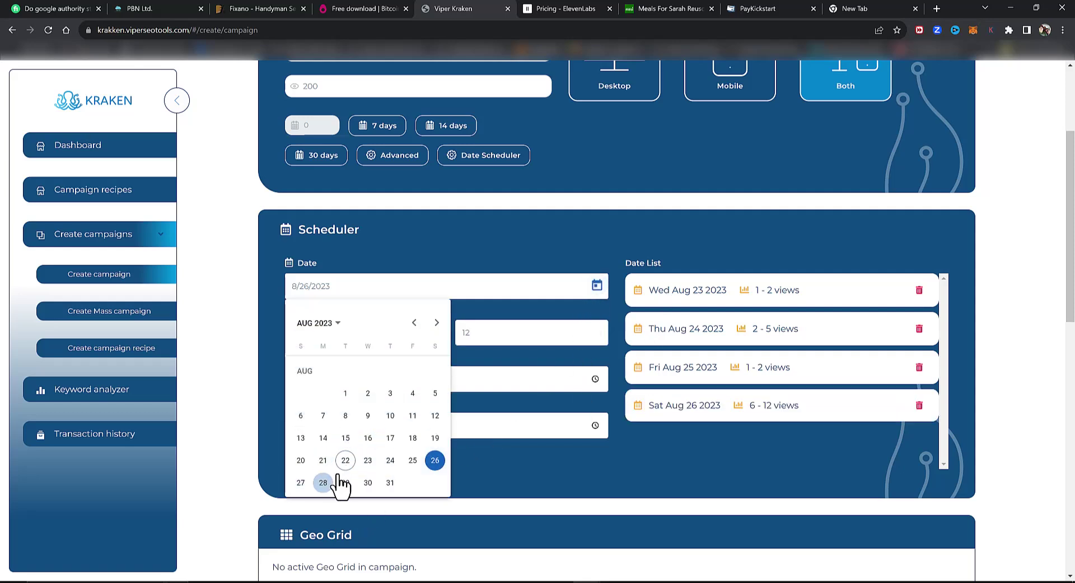
left_click(346, 483)
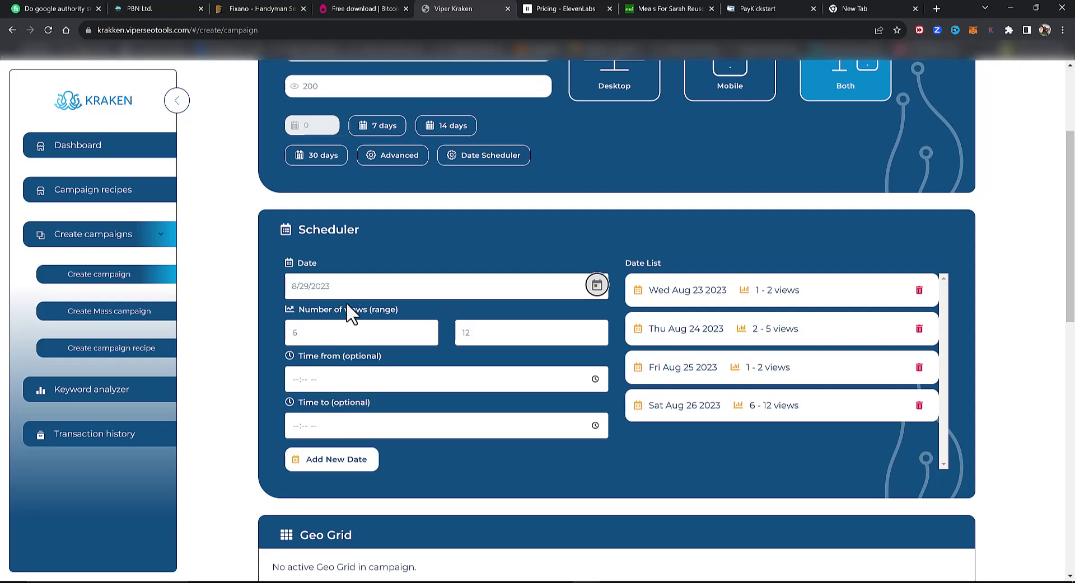
double_click(305, 332)
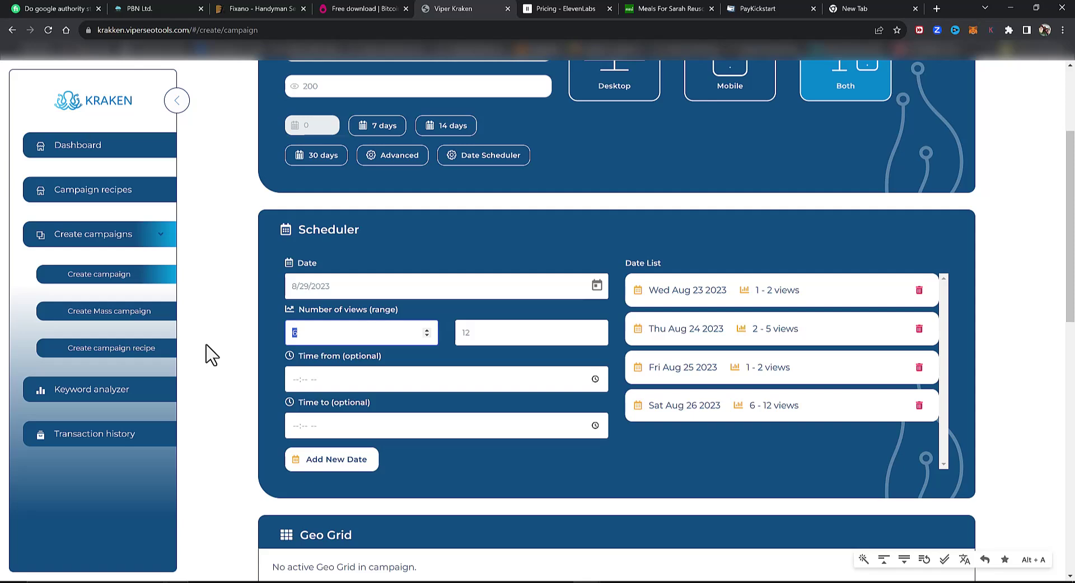
type("1")
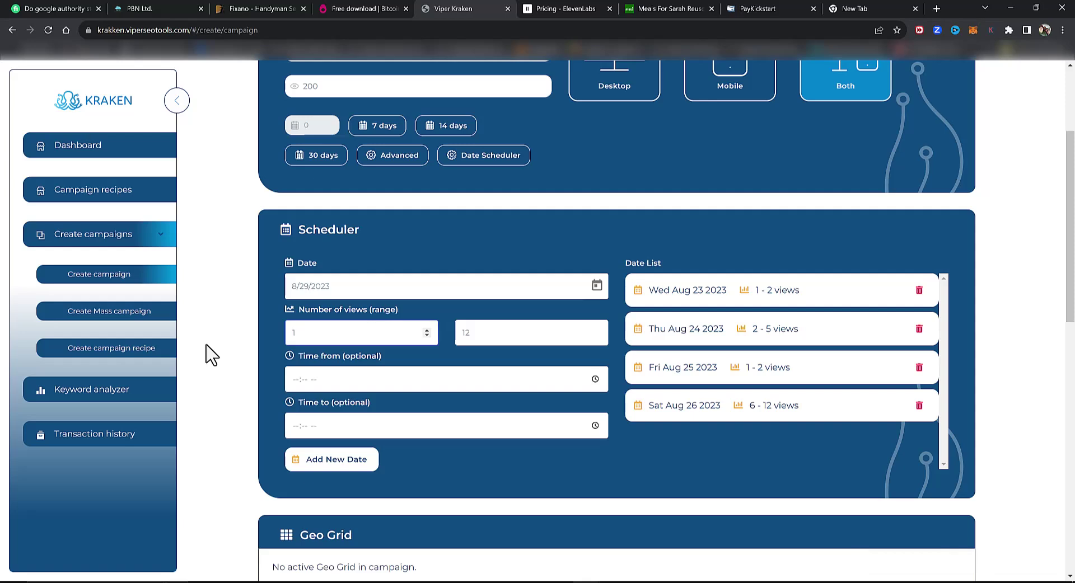
type("9")
key("BackSpace")
left_click_drag(521, 333, 421, 343)
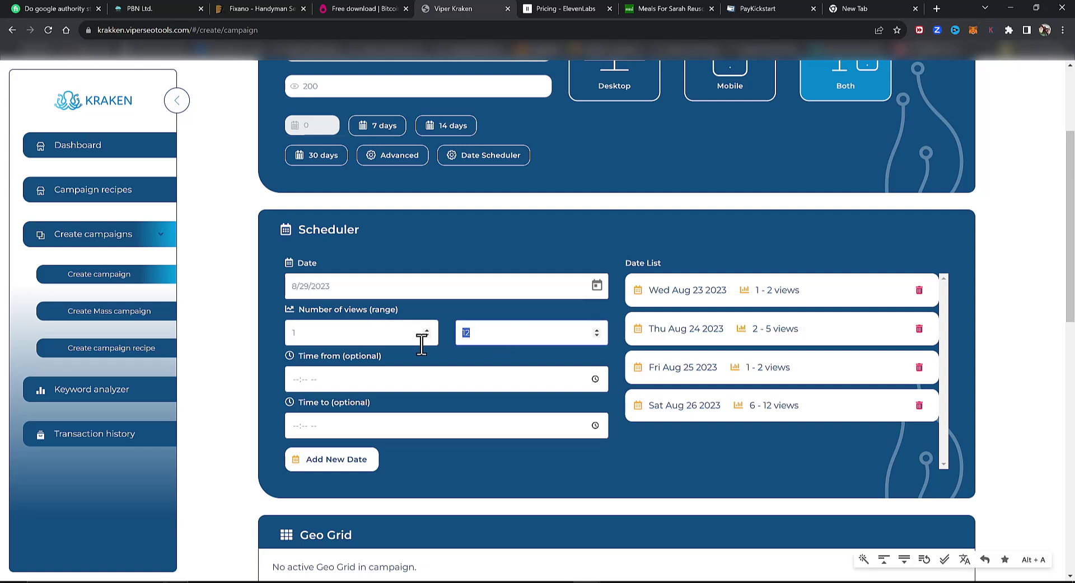
type("9")
left_click(330, 465)
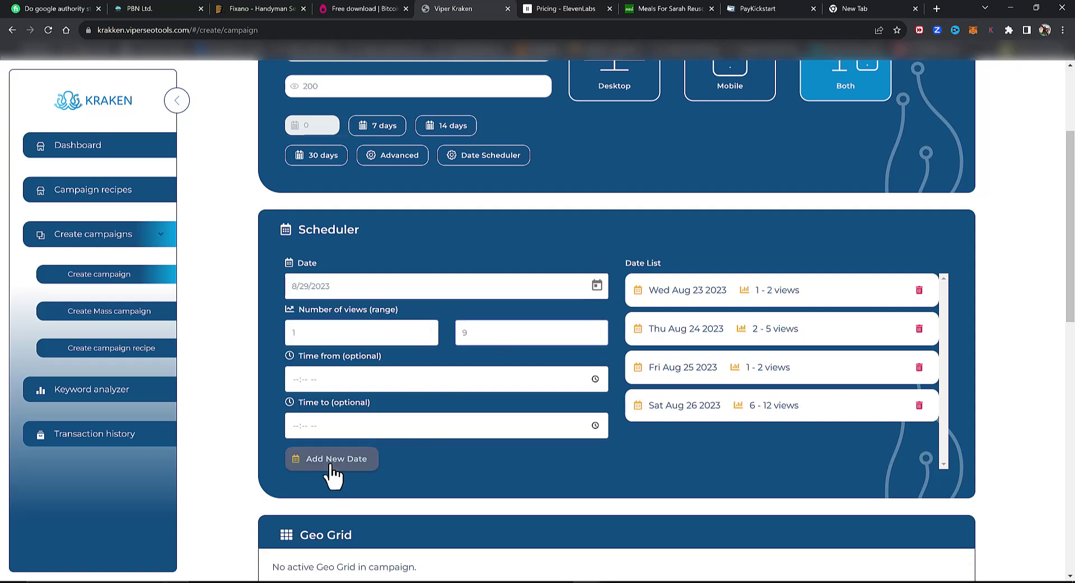
left_click(595, 424)
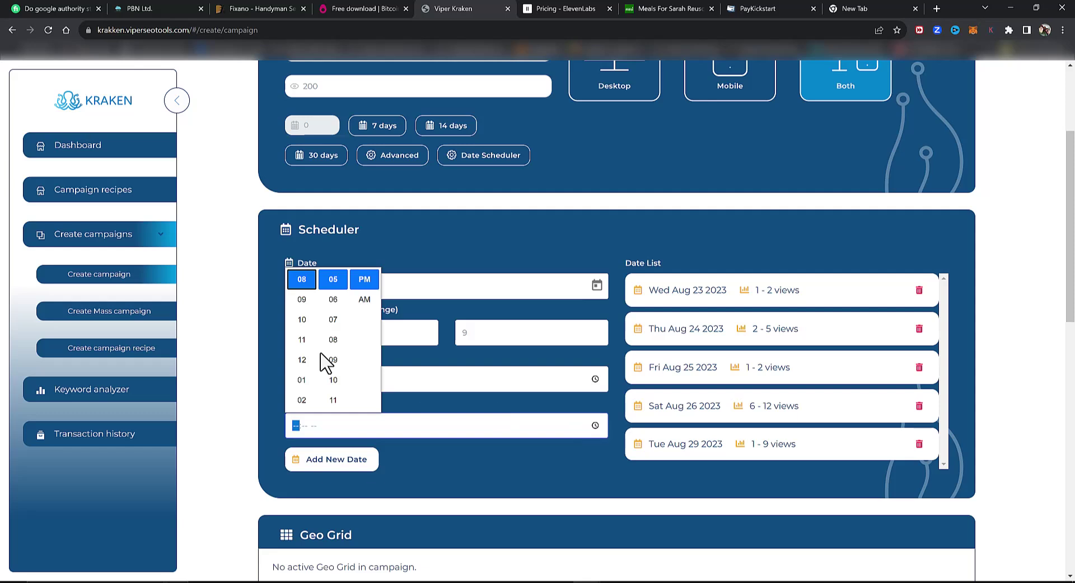
left_click(483, 460)
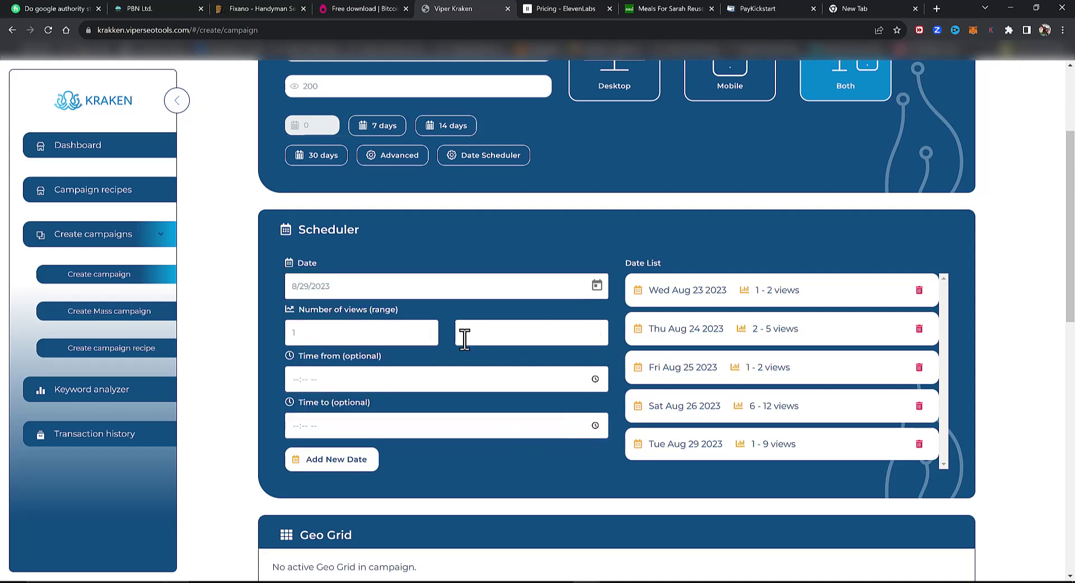
Add Wed Aug 30 2023 with a 6–11 views range.
left_click(597, 286)
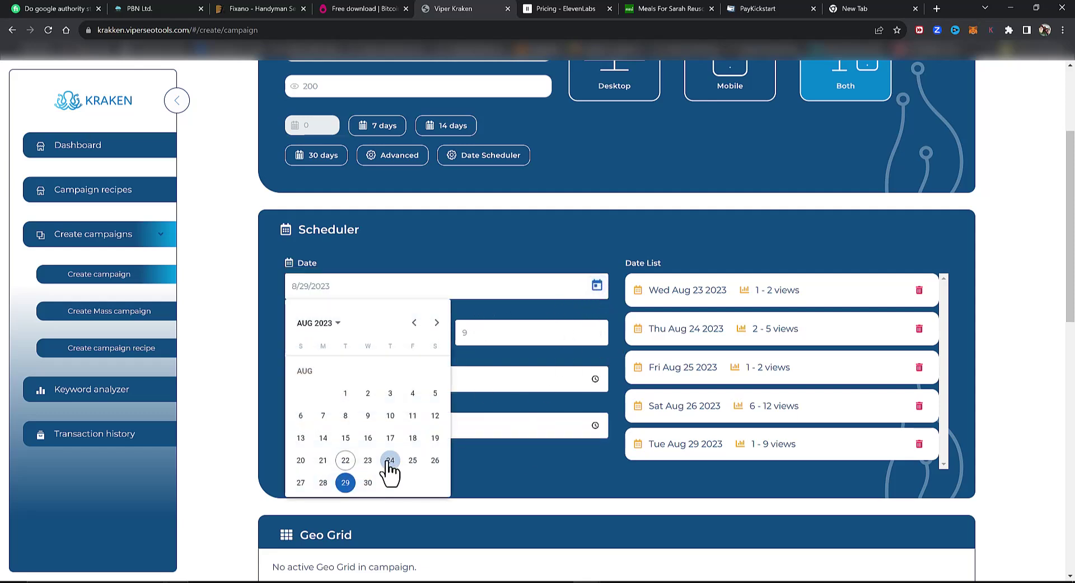
left_click(367, 483)
double_click(343, 334)
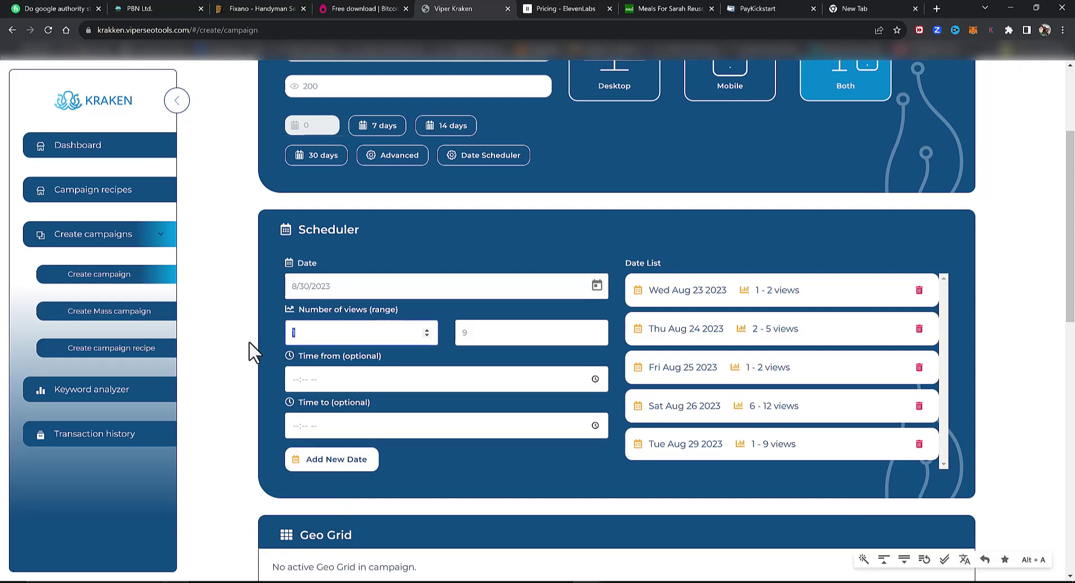
type("6")
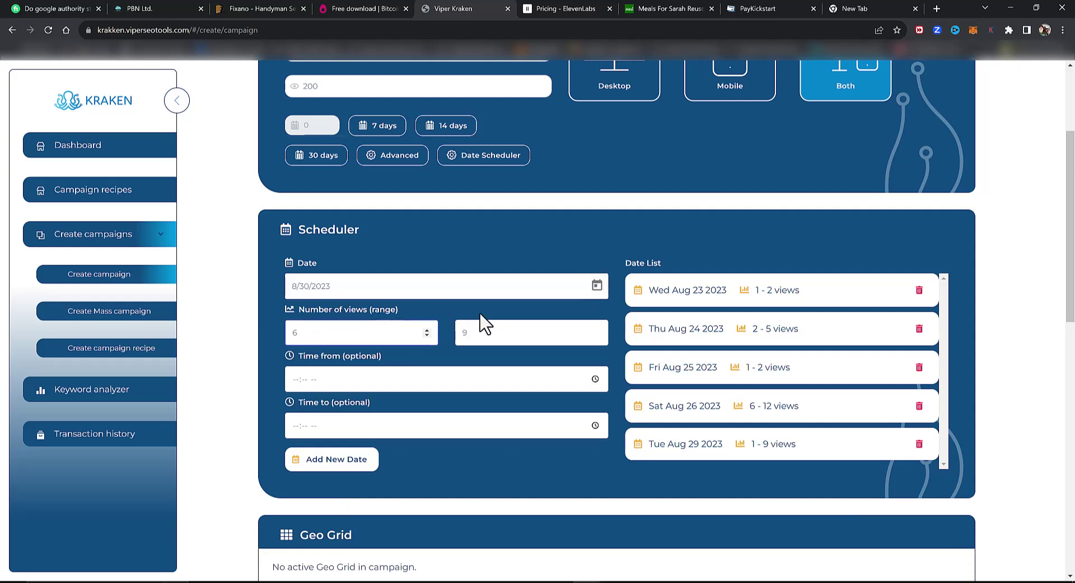
double_click(482, 331)
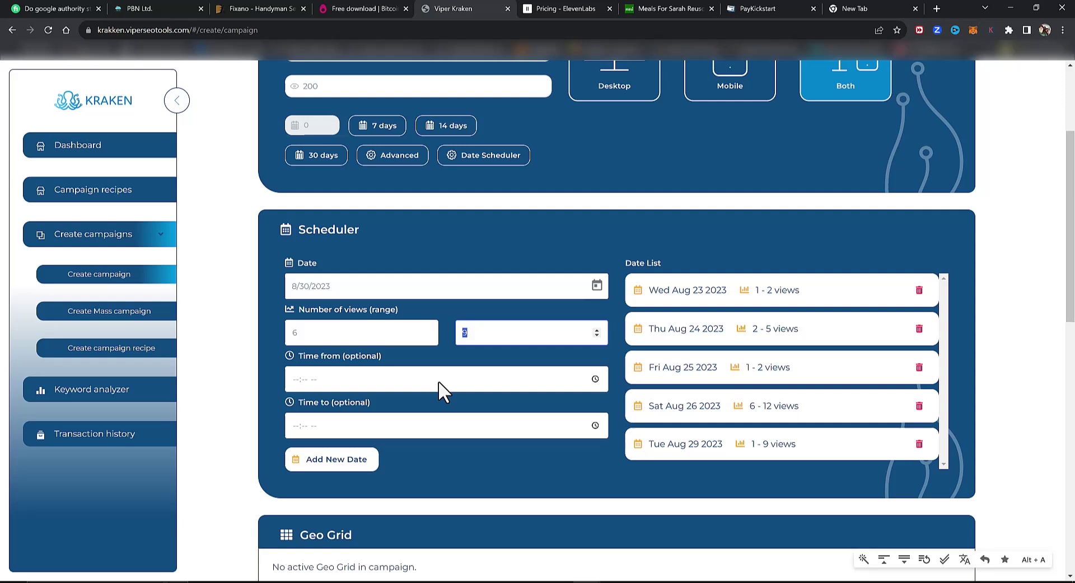
type("11")
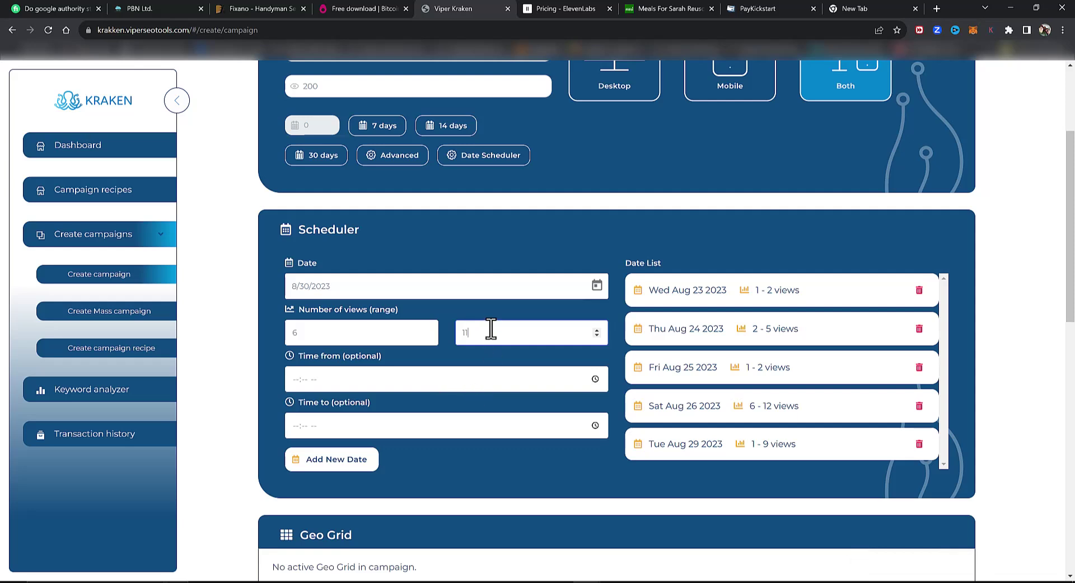
left_click(335, 464)
Add Thu Aug 31 2023 with a 2–16 views range.
left_click(596, 286)
left_click(392, 485)
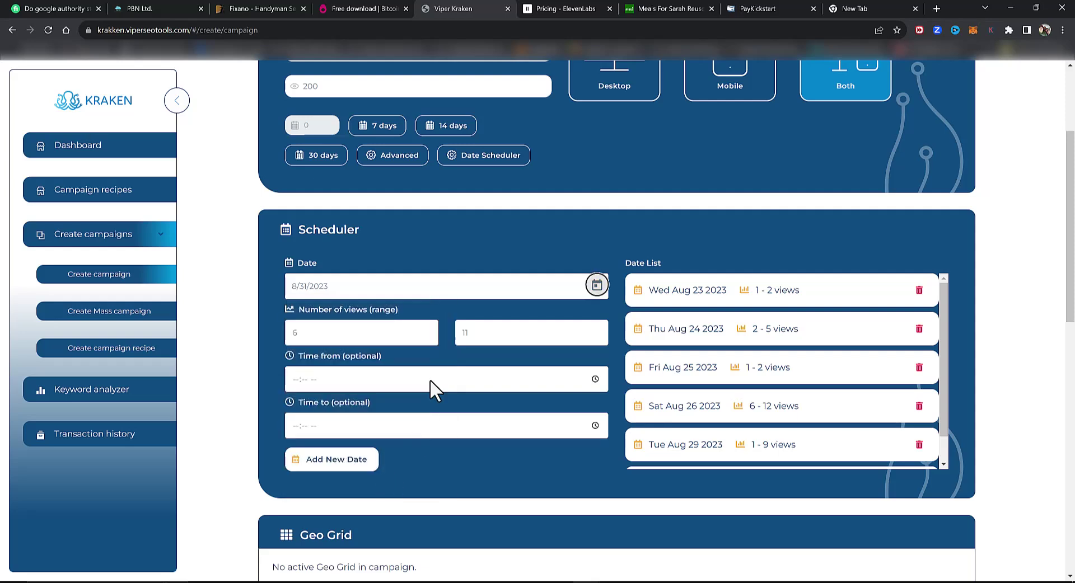
double_click(404, 333)
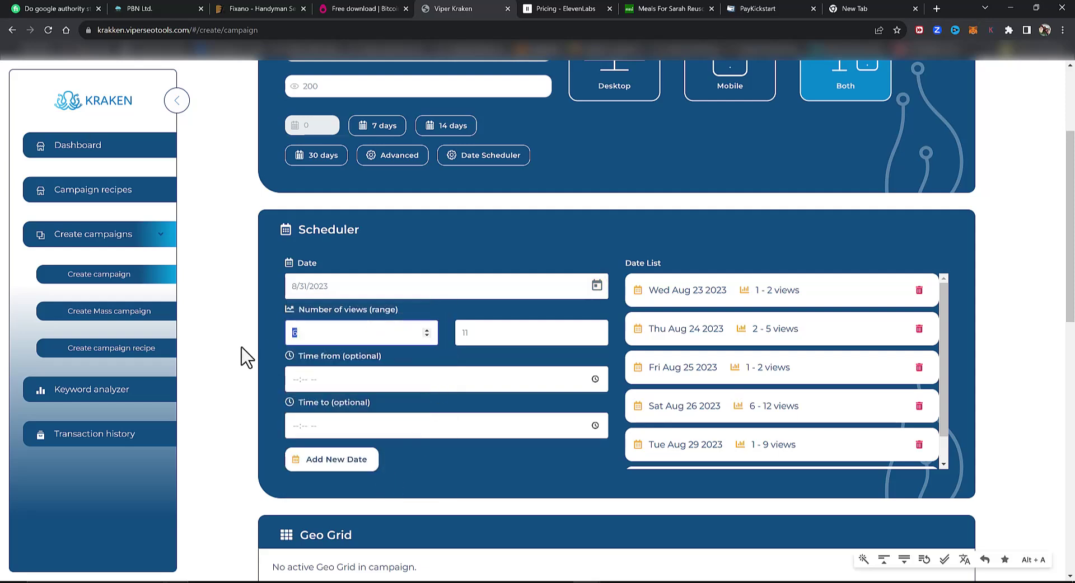
type("2")
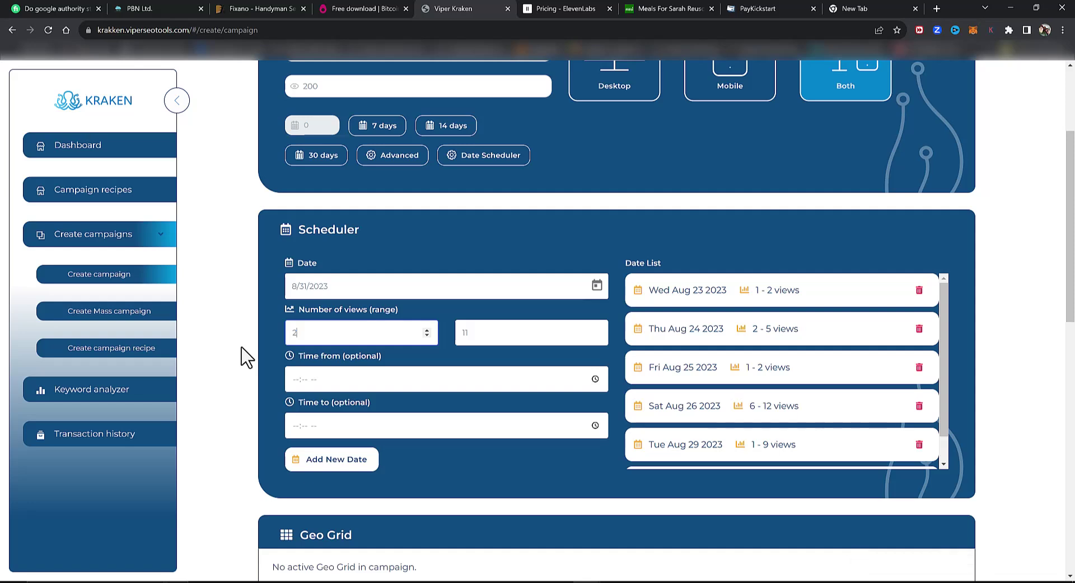
double_click(496, 333)
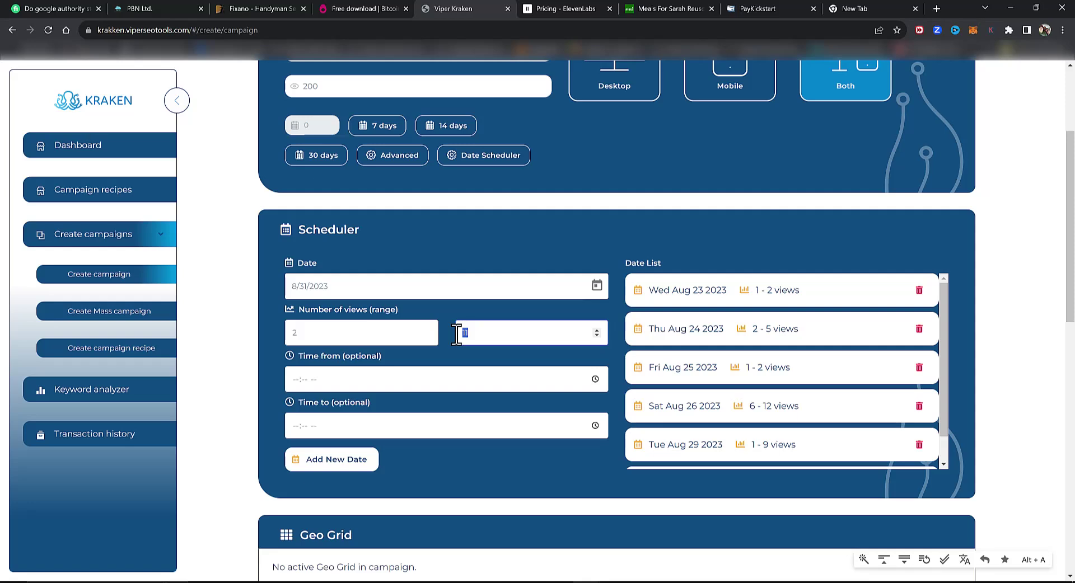
type("16")
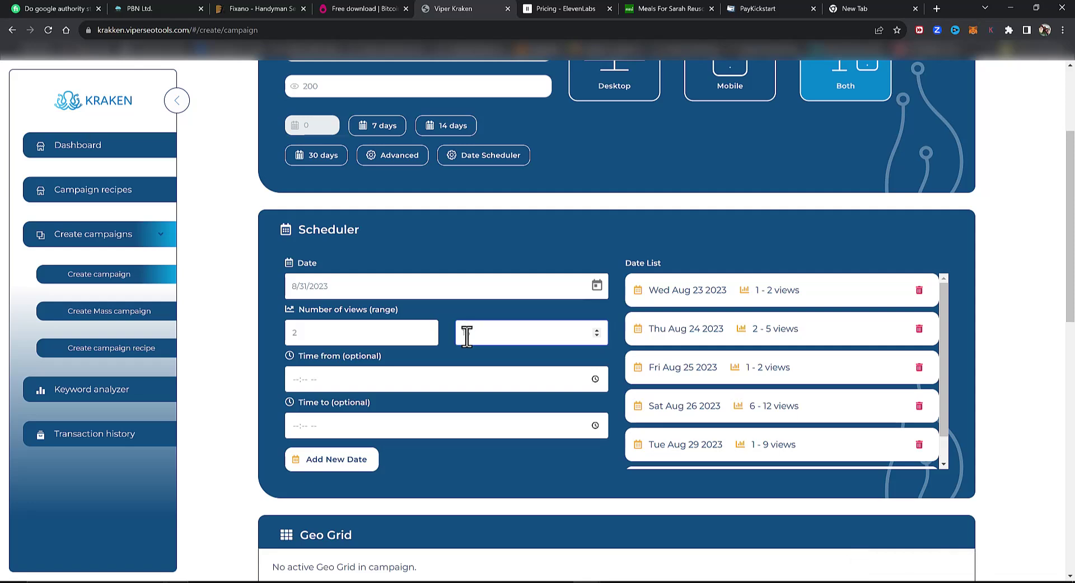
left_click(328, 456)
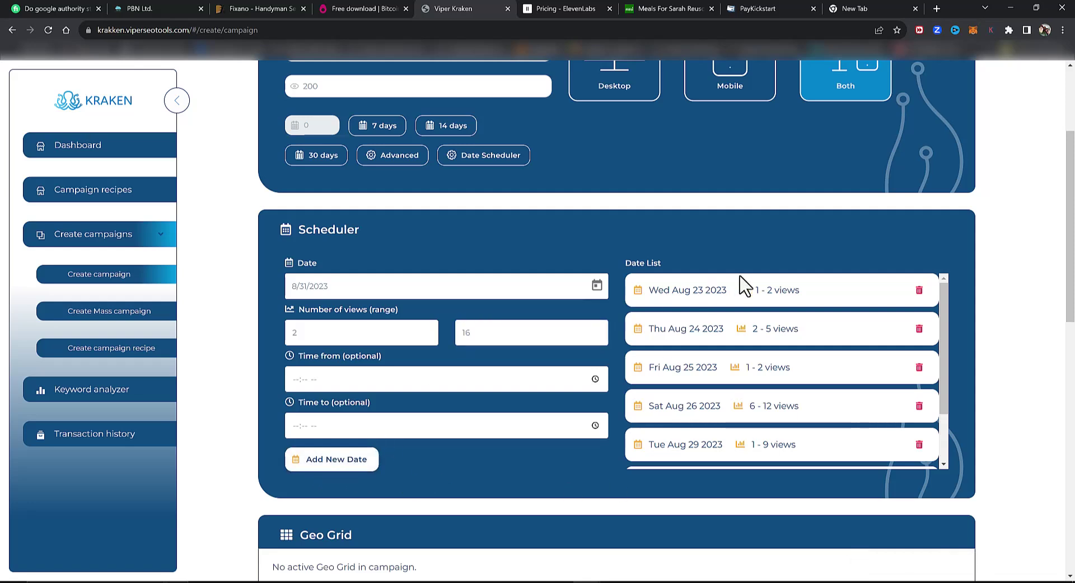
scroll(759, 363, "down", 2)
scroll(764, 386, "down", 5)
scroll(837, 347, "up", 6)
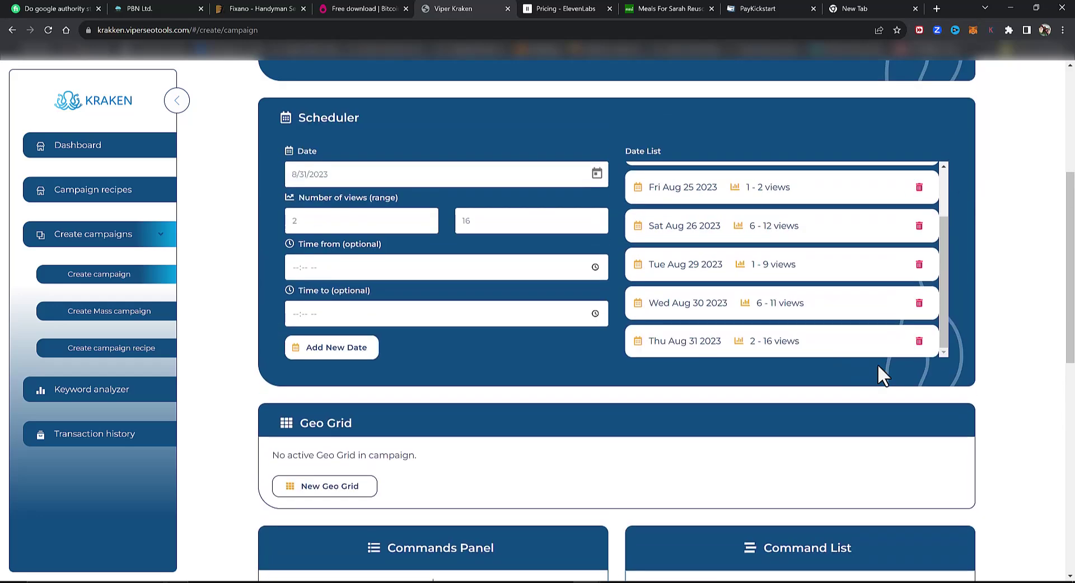
scroll(924, 459, "up", 2)
scroll(876, 428, "down", 2)
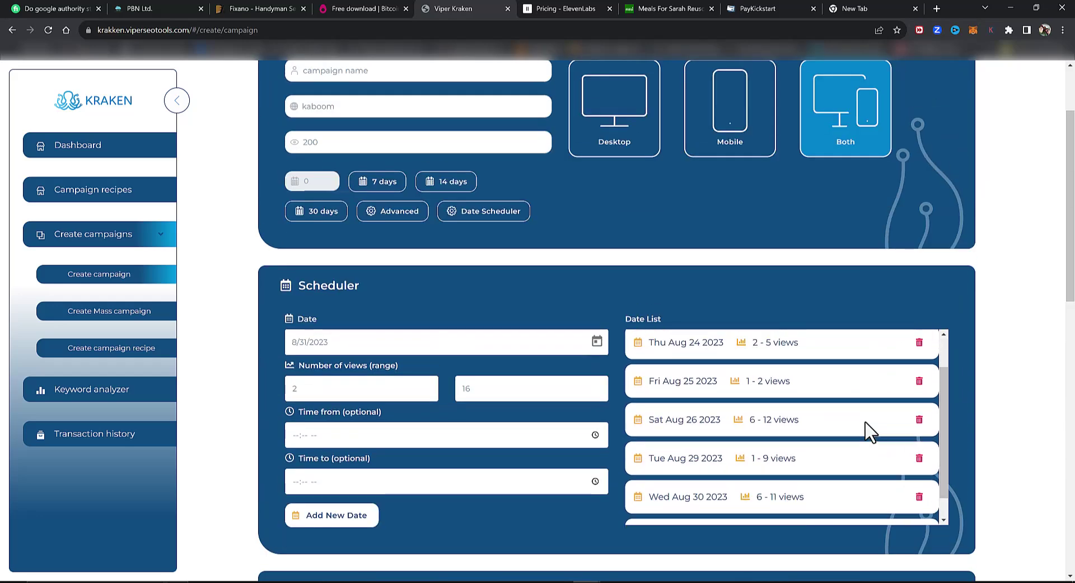
scroll(869, 469, "down", 2)
left_click_drag(749, 321, 737, 365)
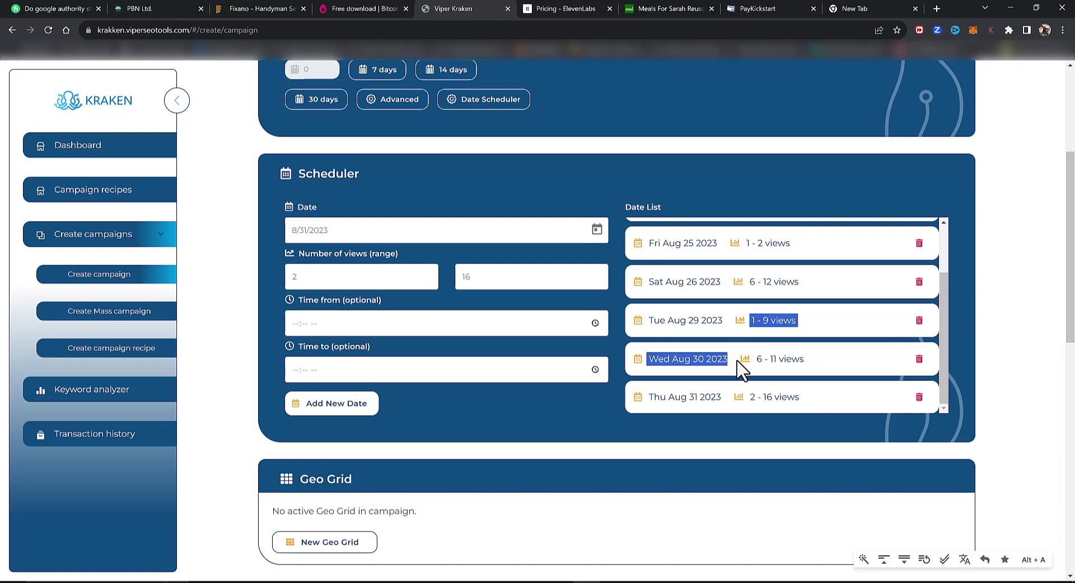
left_click(707, 336)
scroll(714, 350, "up", 4)
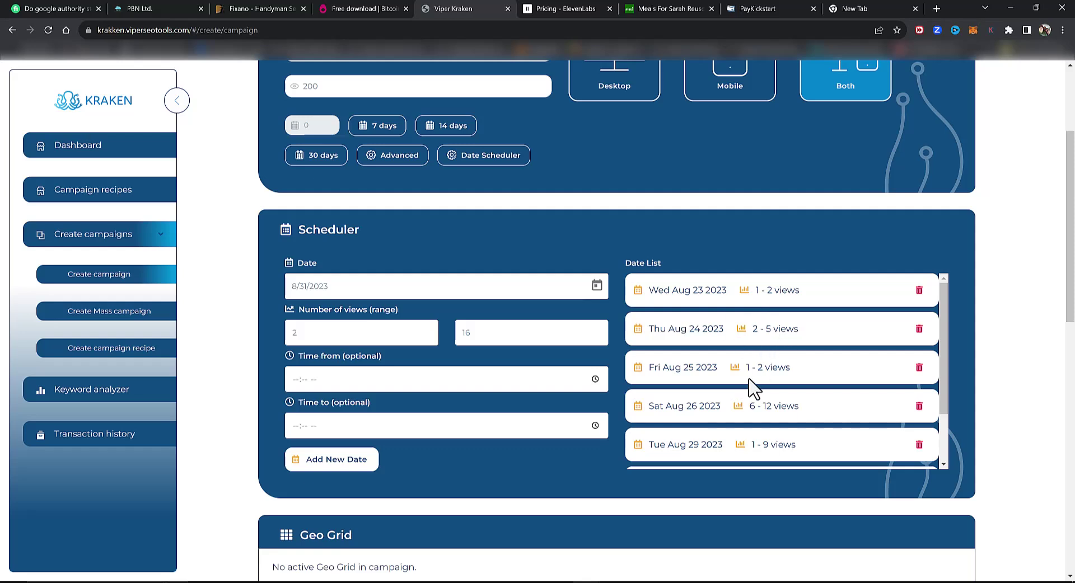
scroll(792, 422, "down", 2)
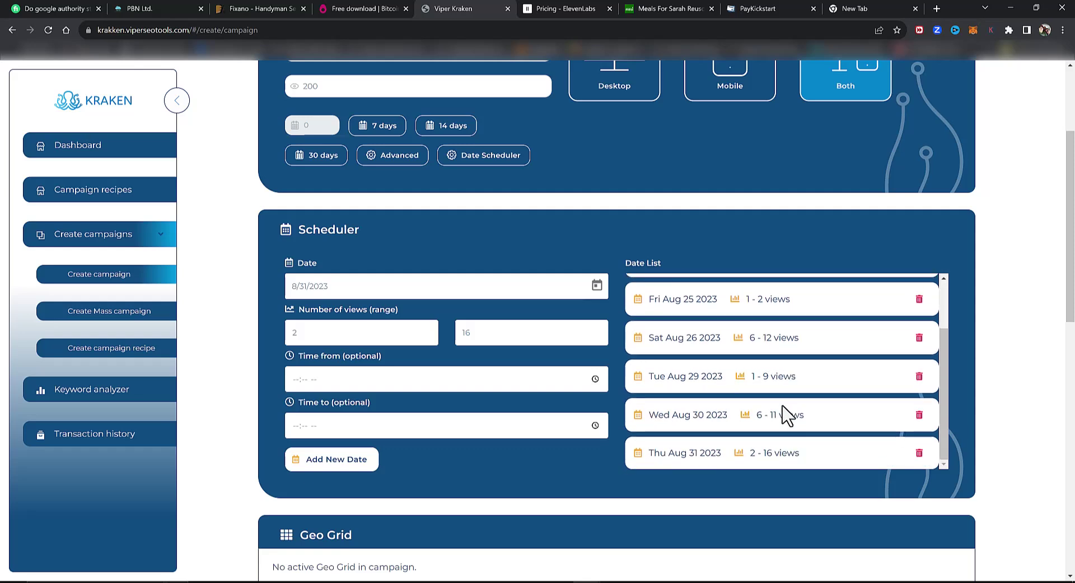
scroll(783, 414, "down", 2)
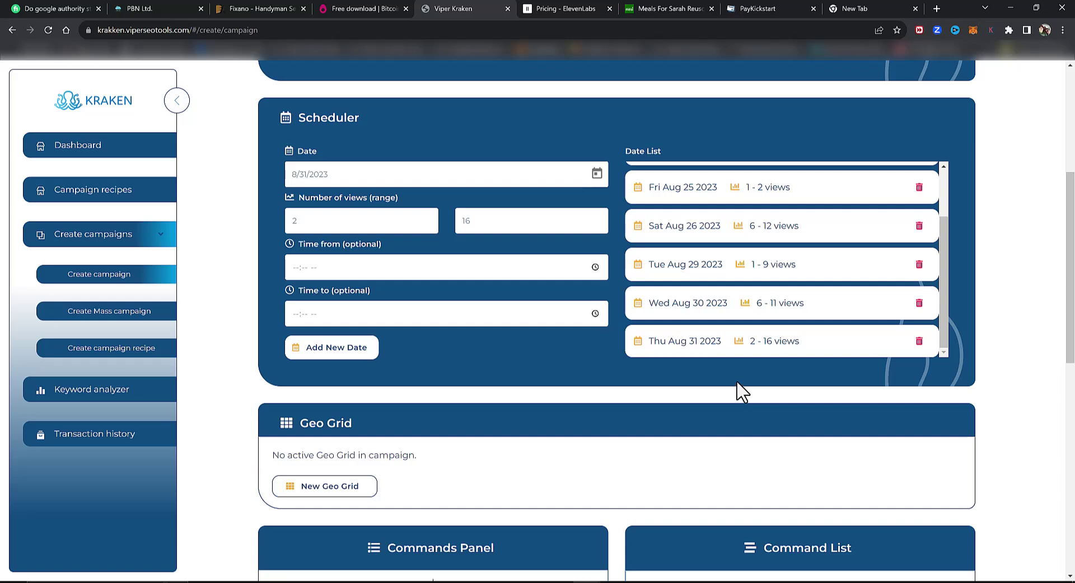
Delete every August entry from the Date List, from Aug 31 back to Aug 23.
left_click(918, 341)
left_click(918, 303)
left_click(920, 297)
left_click(920, 297)
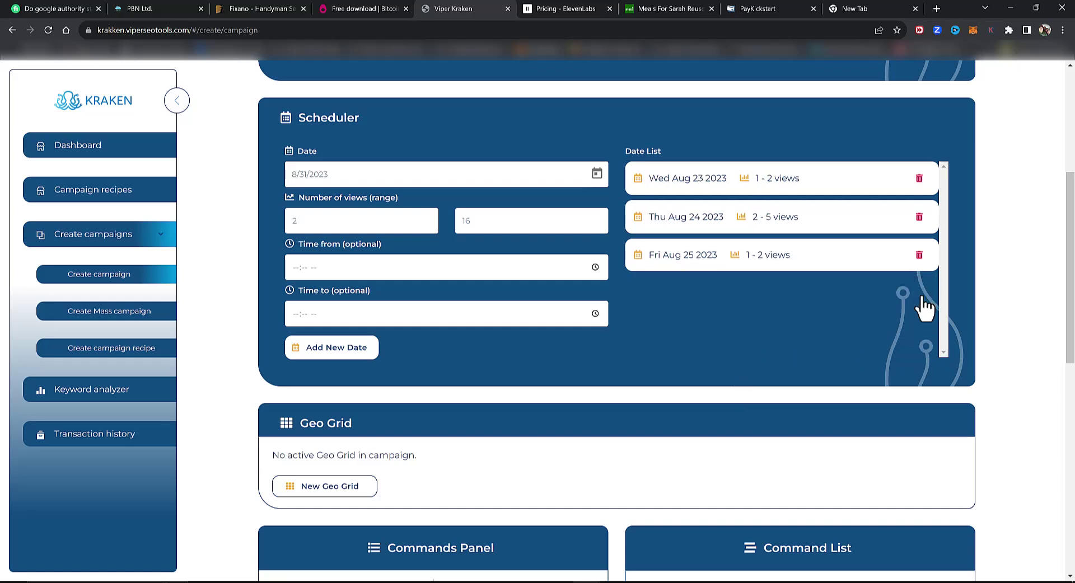
left_click(920, 253)
left_click(919, 216)
left_click(918, 178)
scroll(537, 399, "up", 5)
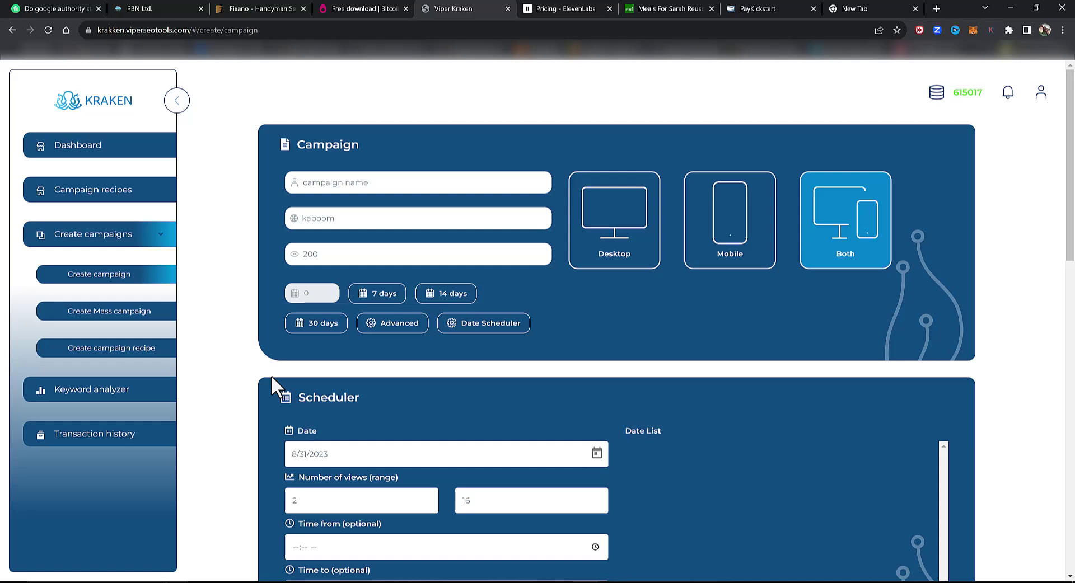
Change the campaign's total views from 200 to 35.
left_click_drag(329, 250, 269, 260)
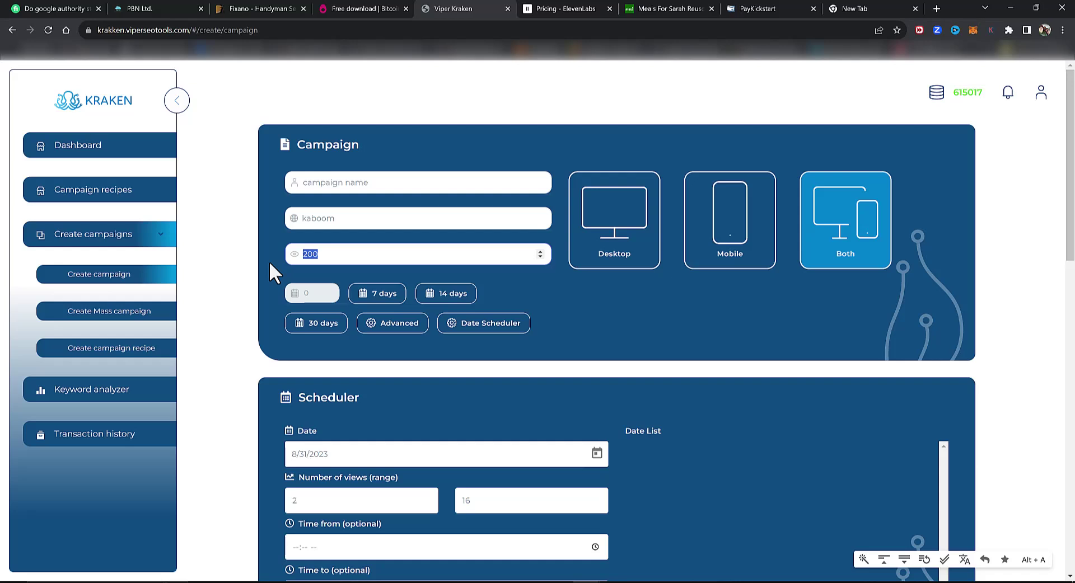
type("25")
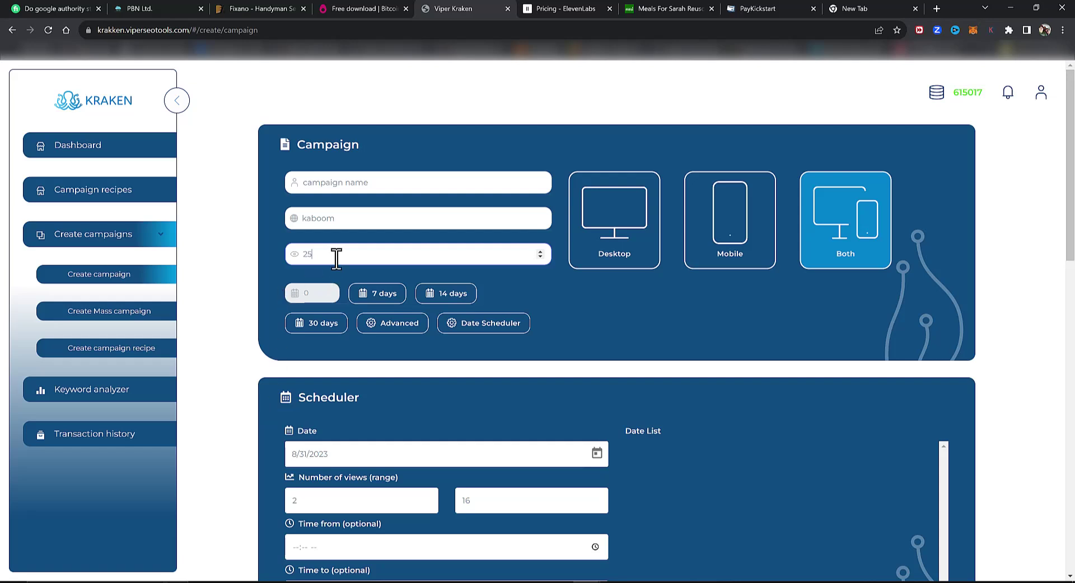
left_click_drag(336, 257, 209, 270)
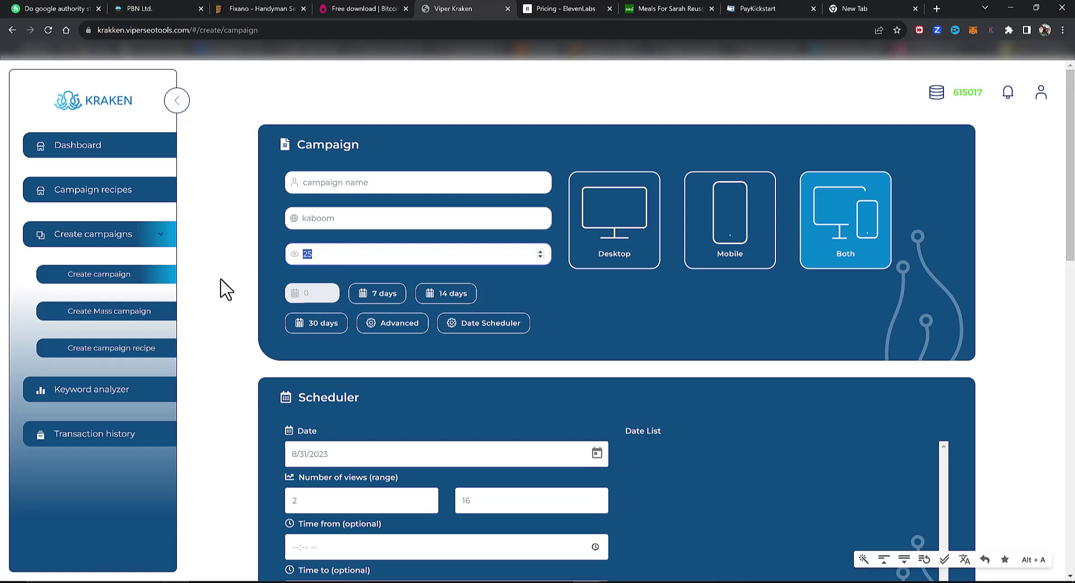
type("5")
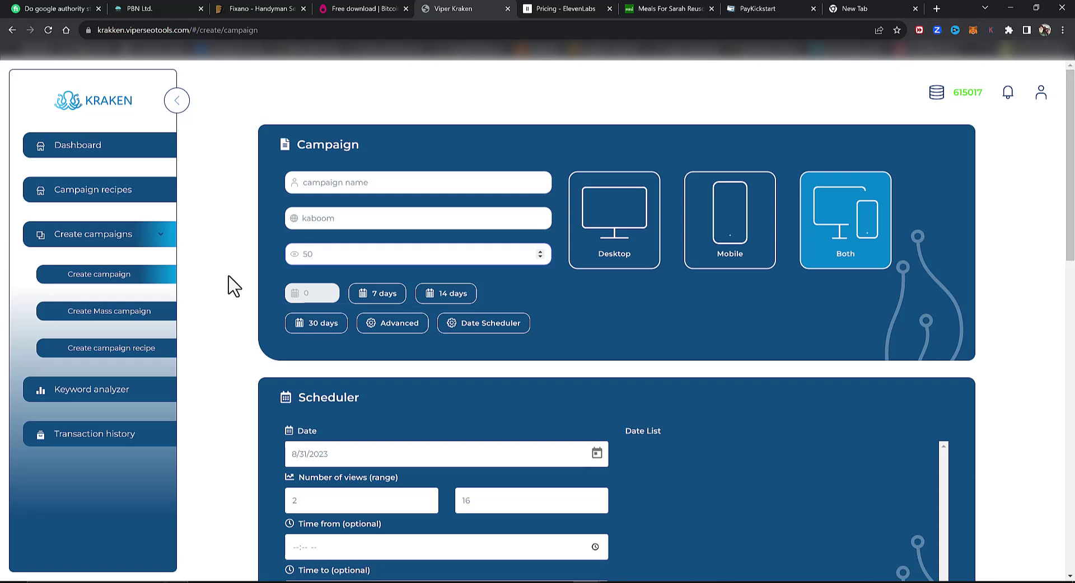
left_click_drag(333, 253, 260, 267)
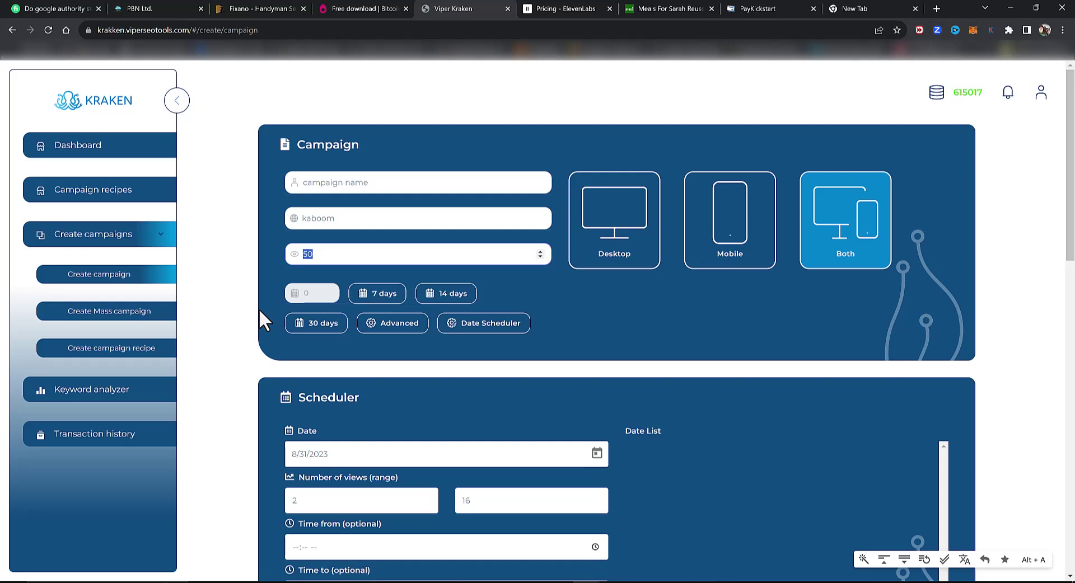
type("35")
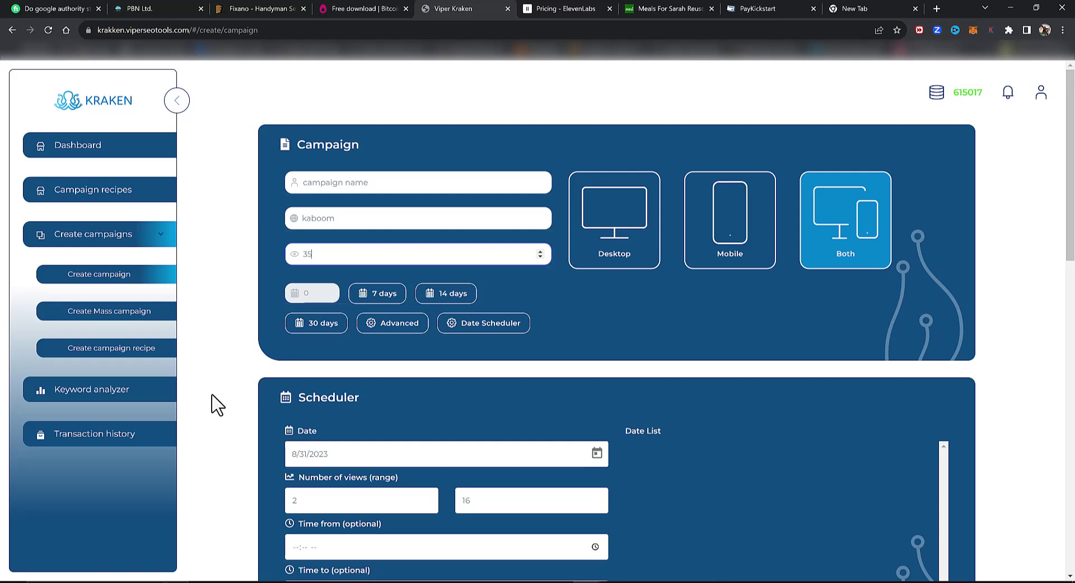
Set the daily views range to 1–2 and add Fri Sep 01 2023 to the Date List.
scroll(256, 336, "down", 3)
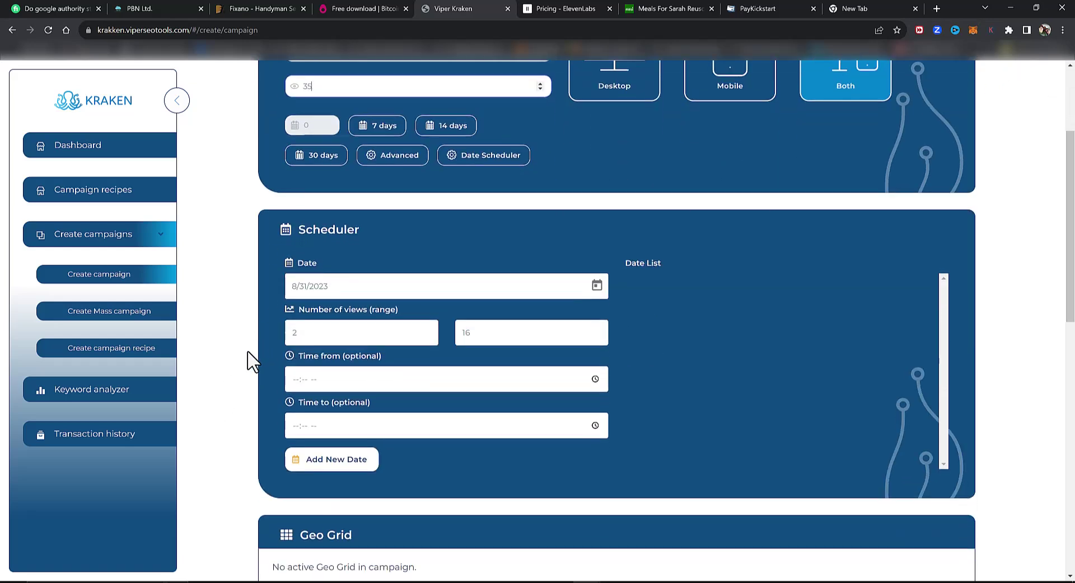
left_click(424, 336)
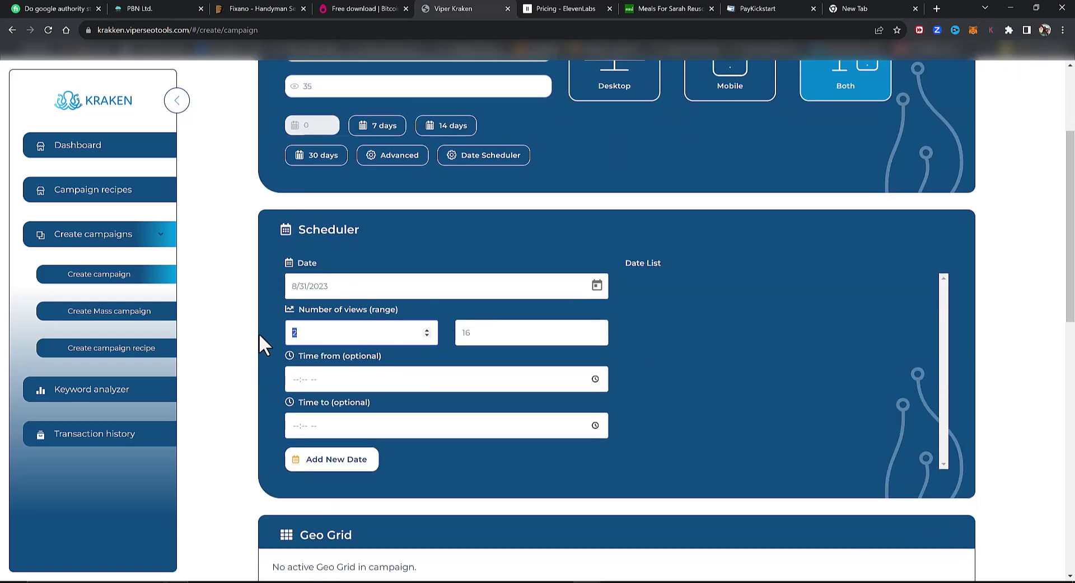
double_click(513, 341)
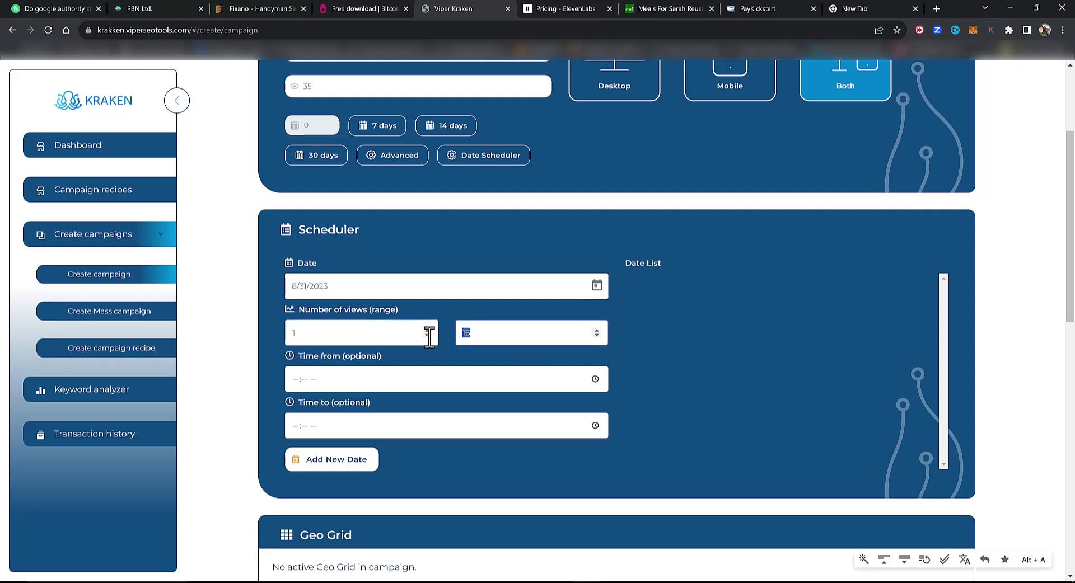
type("2")
left_click(596, 286)
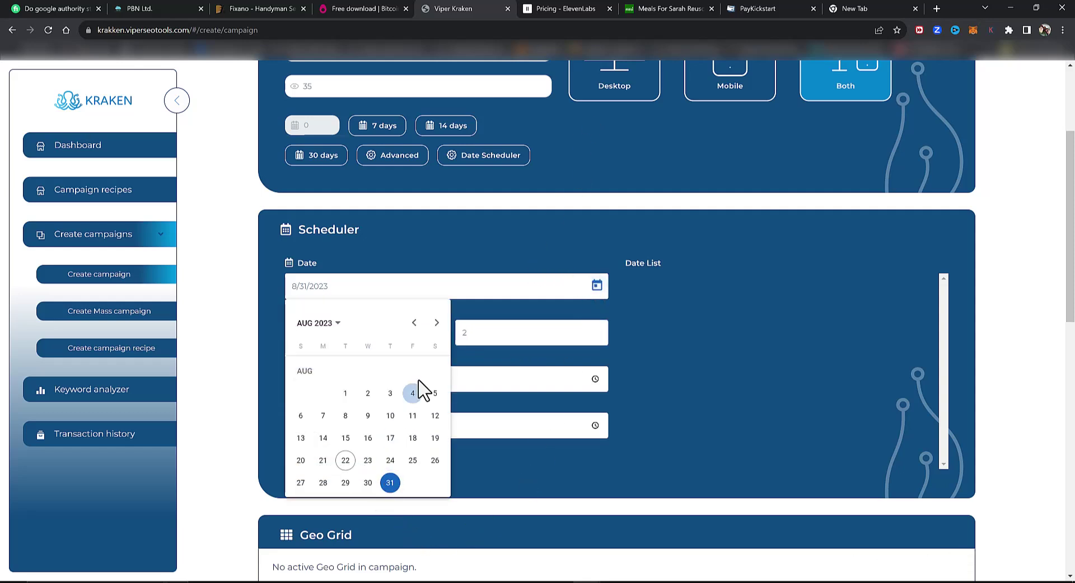
left_click(437, 323)
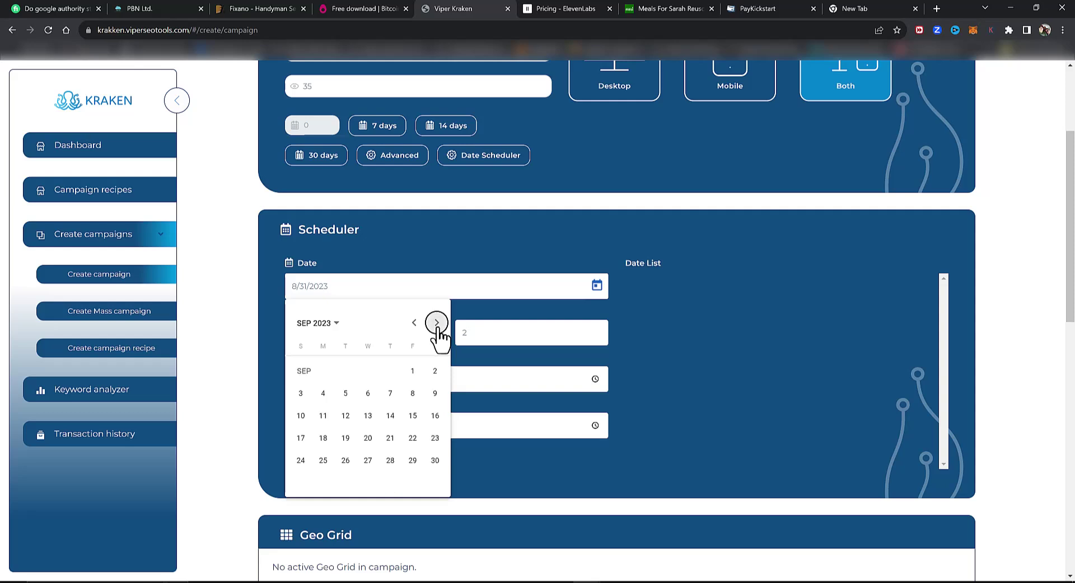
left_click(412, 372)
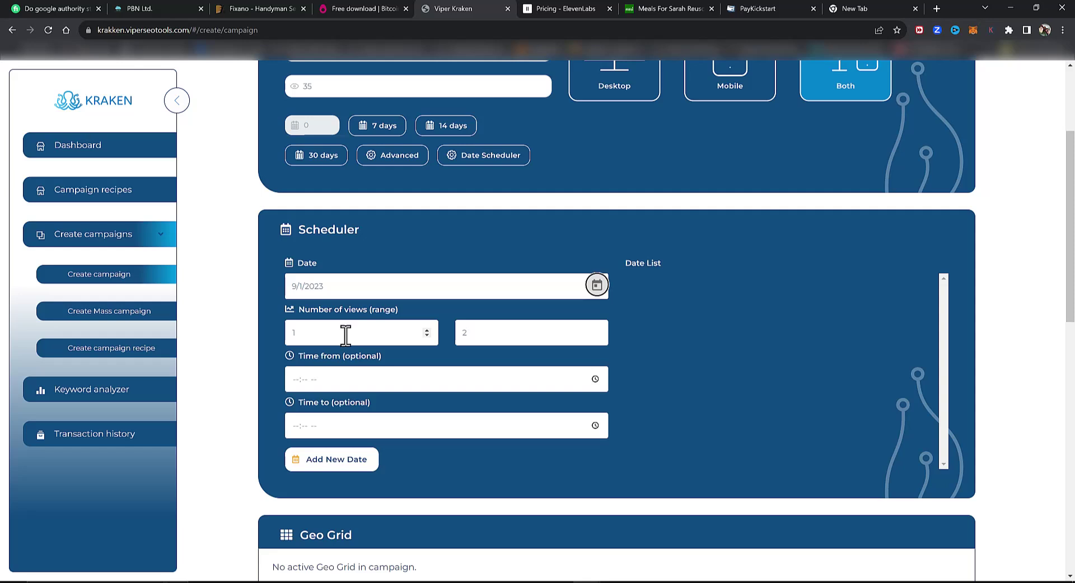
left_click(347, 466)
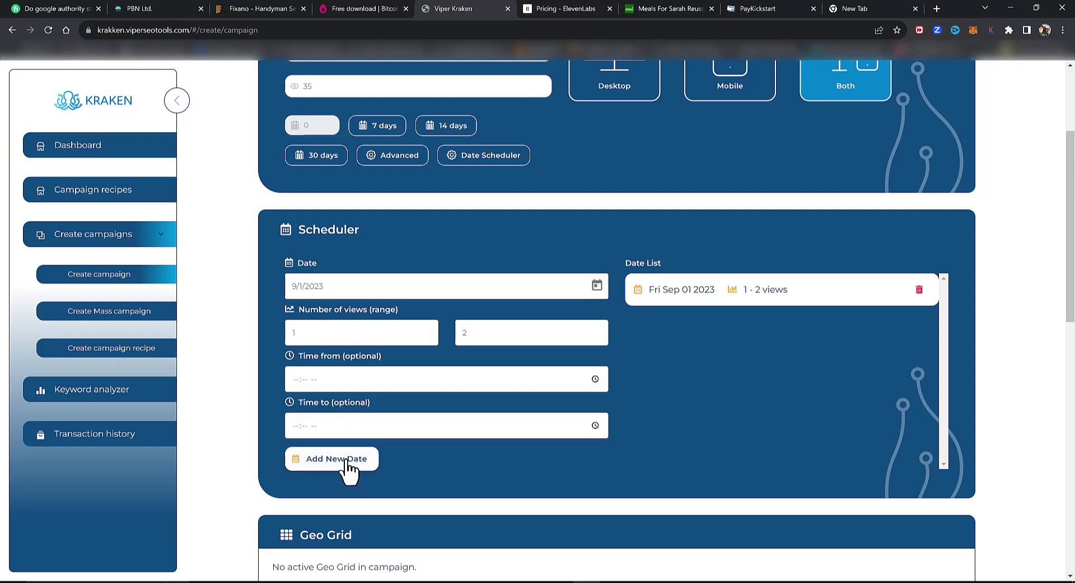
Add Sat Sep 02 2023 with the same 1–2 views range.
left_click(597, 285)
left_click(435, 371)
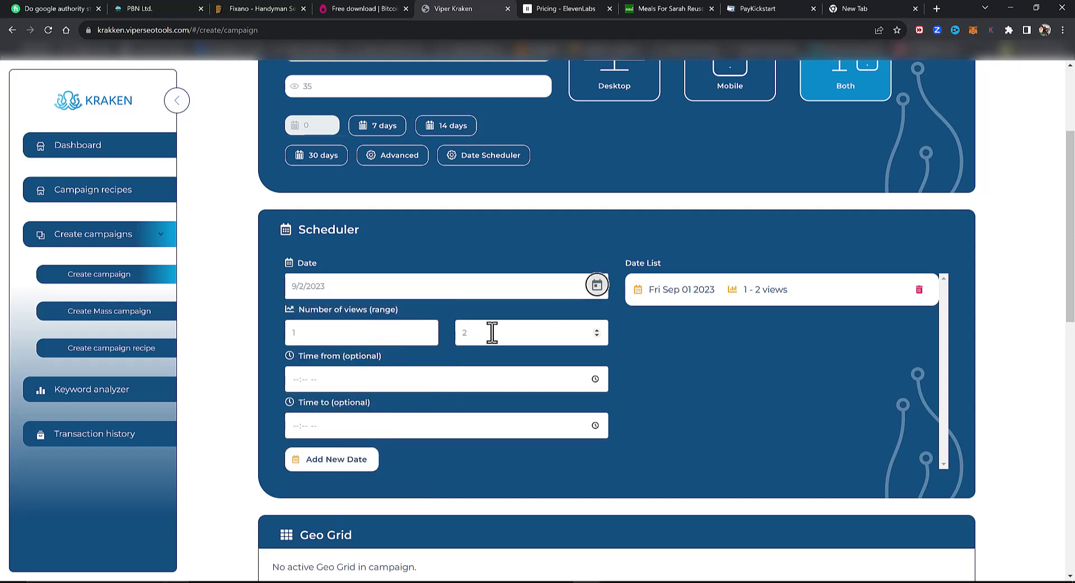
left_click(354, 462)
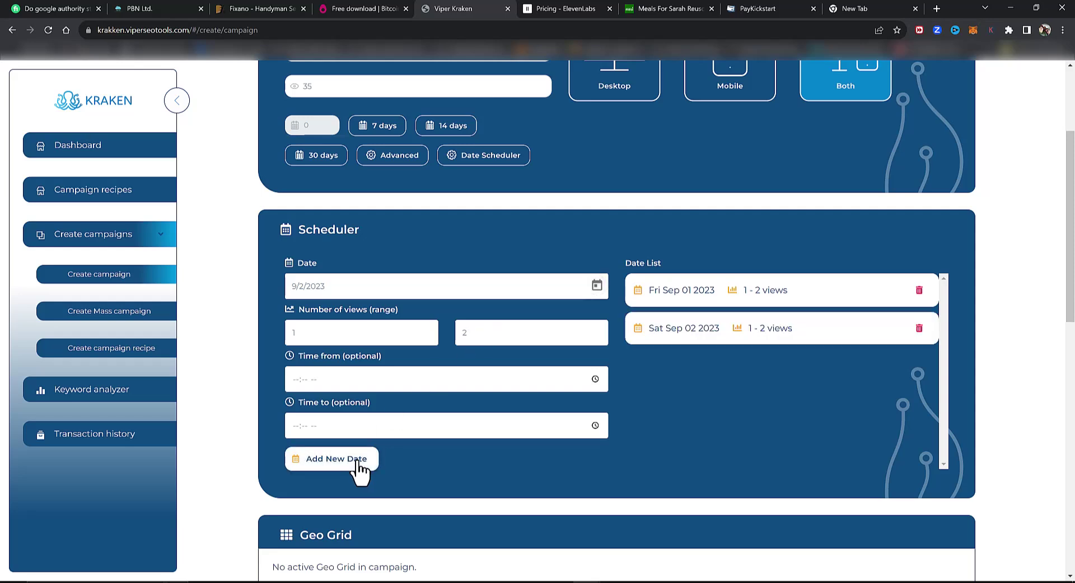
Pick September 15, set minimum 2 and maximum 4 views, and add the date.
left_click(597, 287)
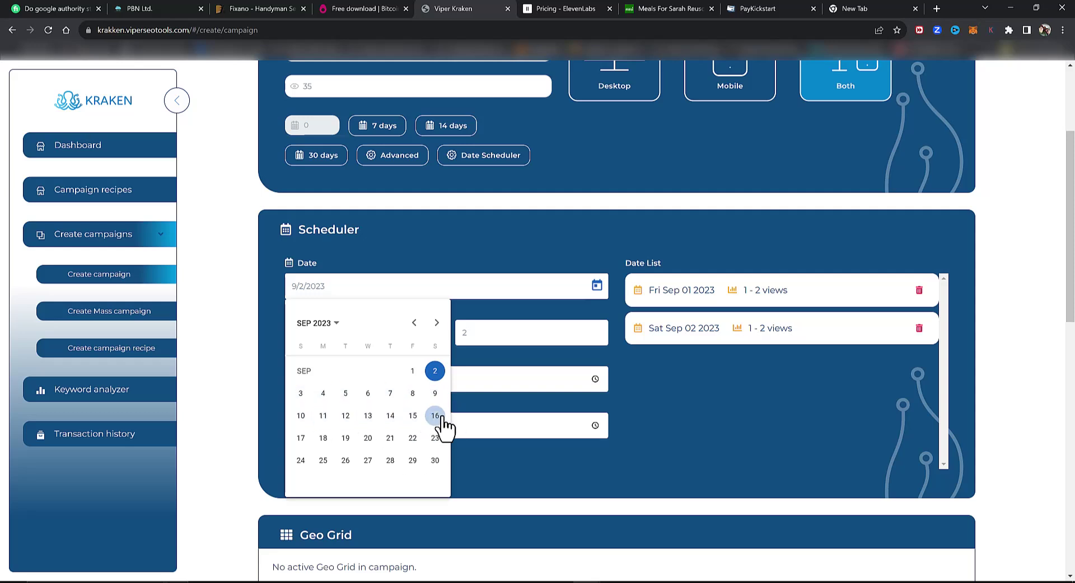
left_click(409, 419)
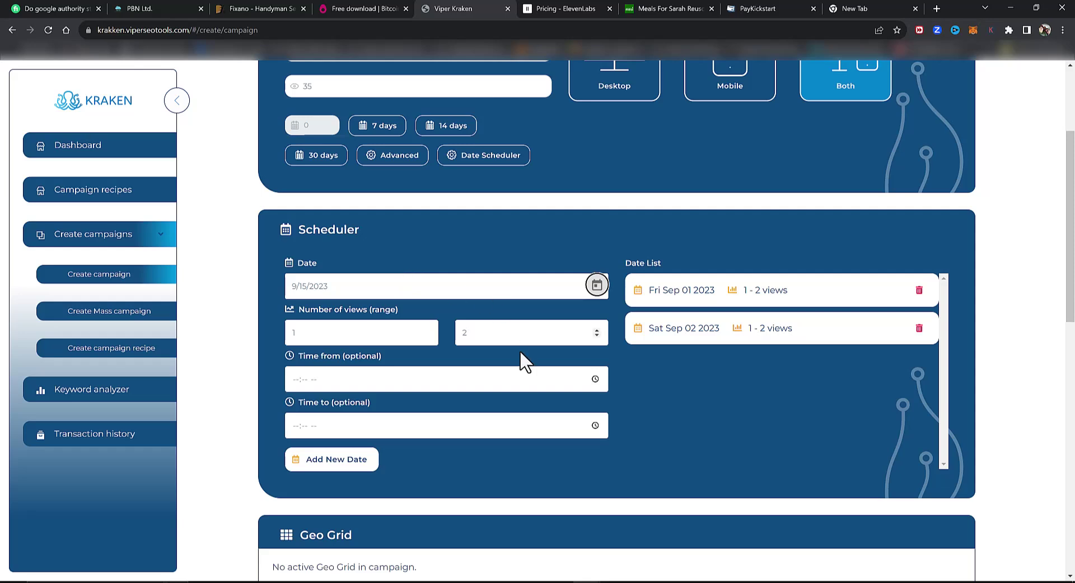
left_click_drag(410, 333, 258, 327)
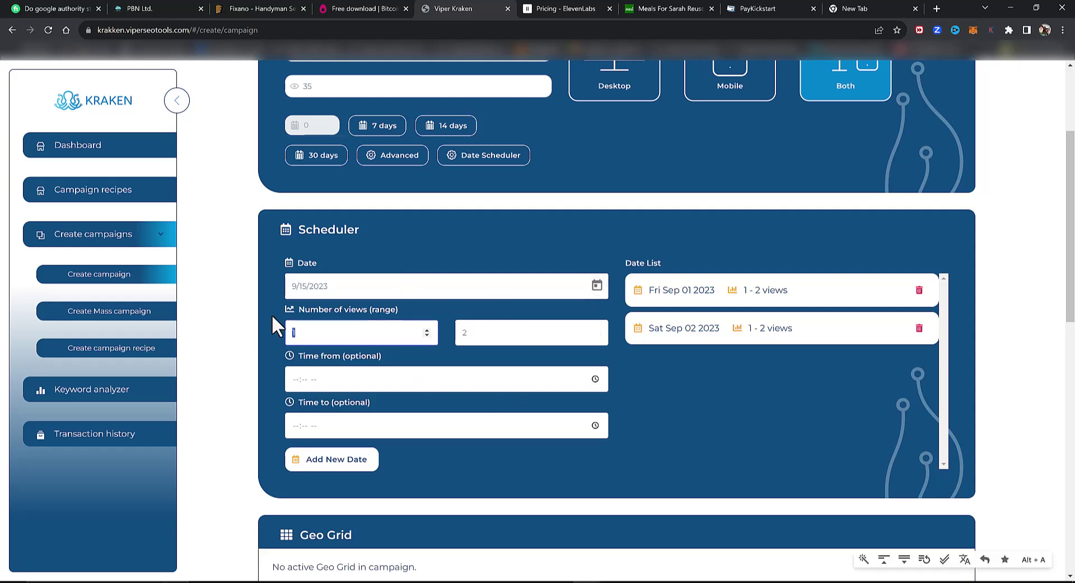
type("2")
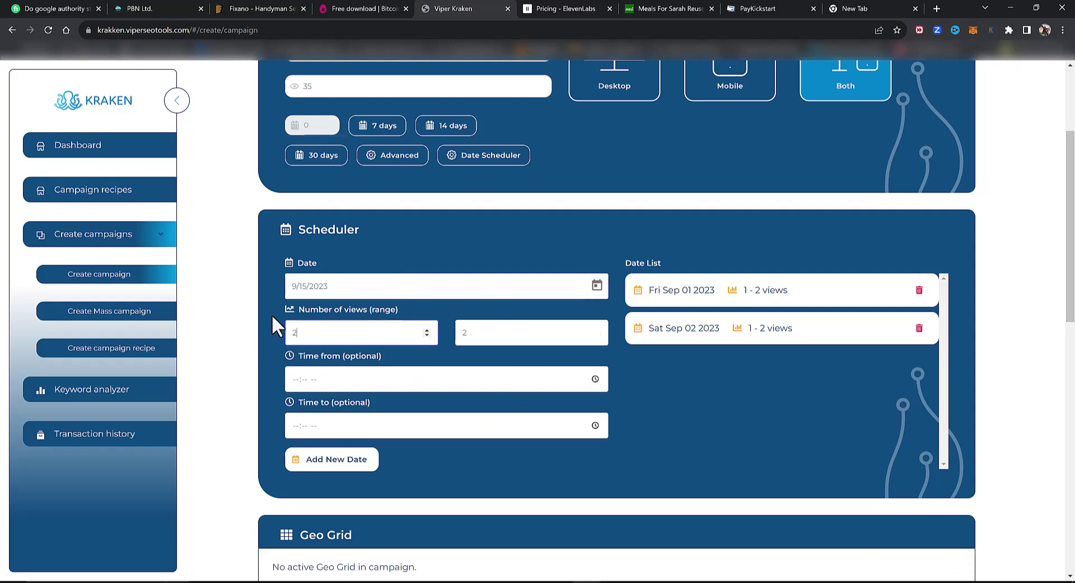
left_click(476, 339)
key("BackSpace")
type("4")
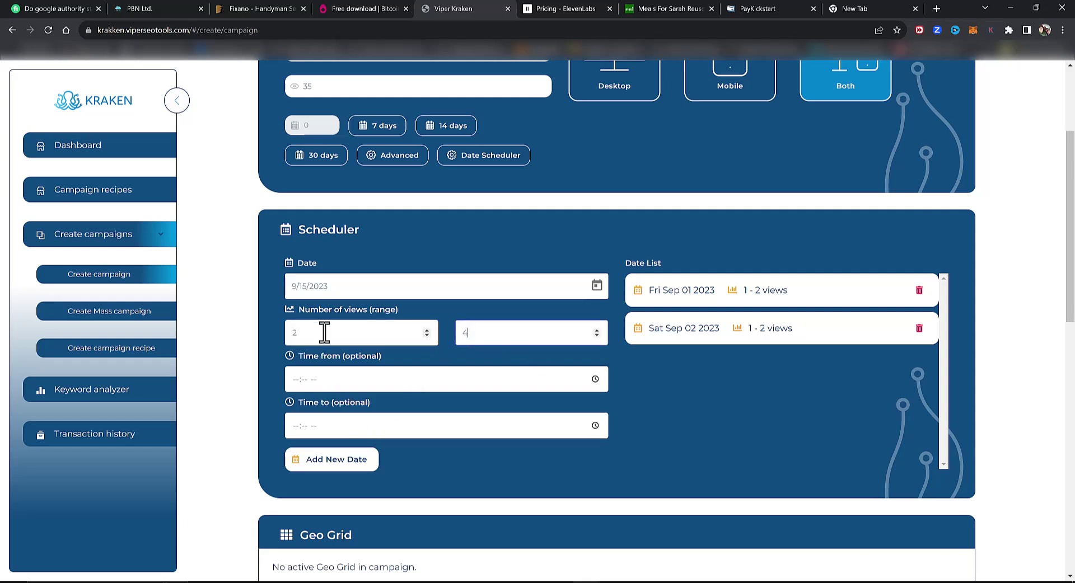
left_click(328, 462)
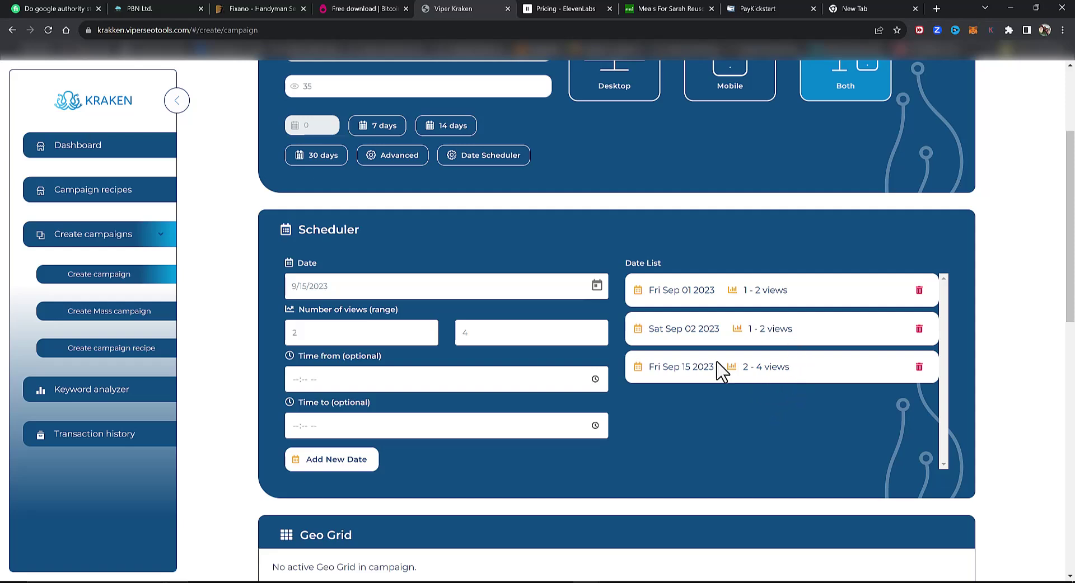
Add September 16, 17 and 18 to the Date List at 2–4 views.
left_click(597, 286)
left_click(436, 421)
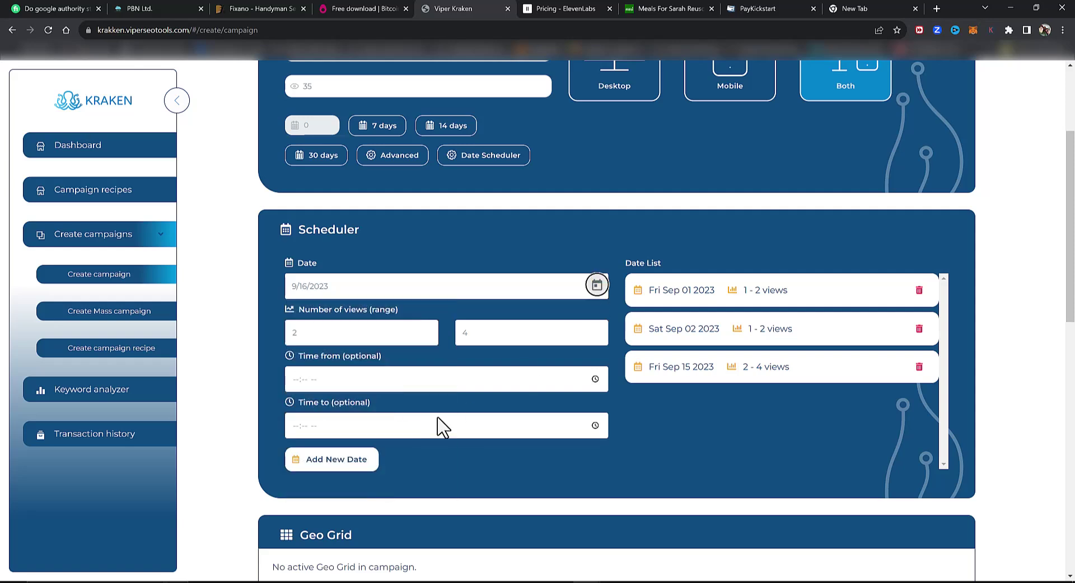
left_click(353, 465)
left_click(597, 286)
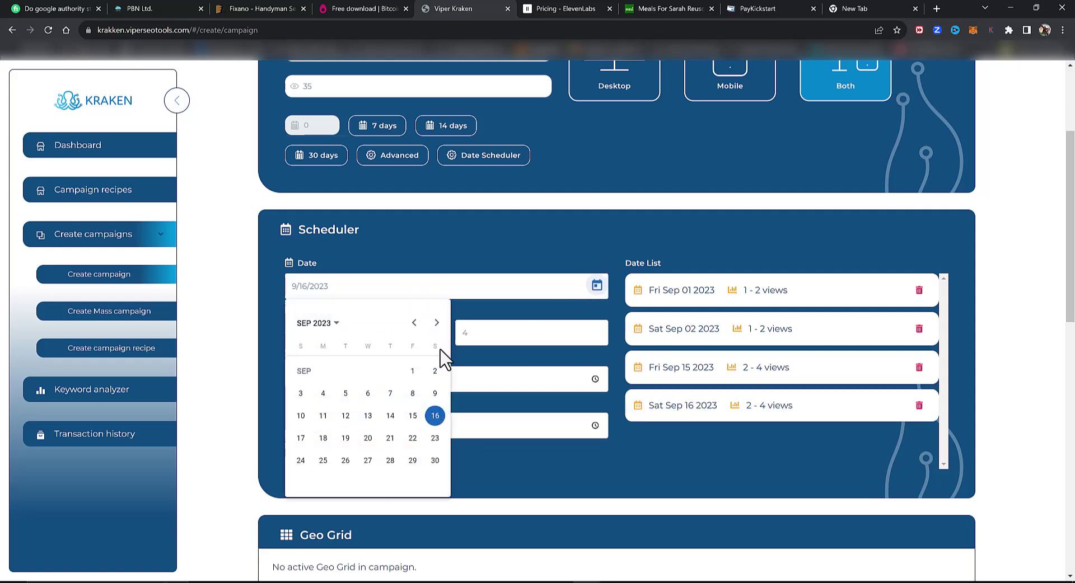
left_click(302, 439)
left_click(333, 459)
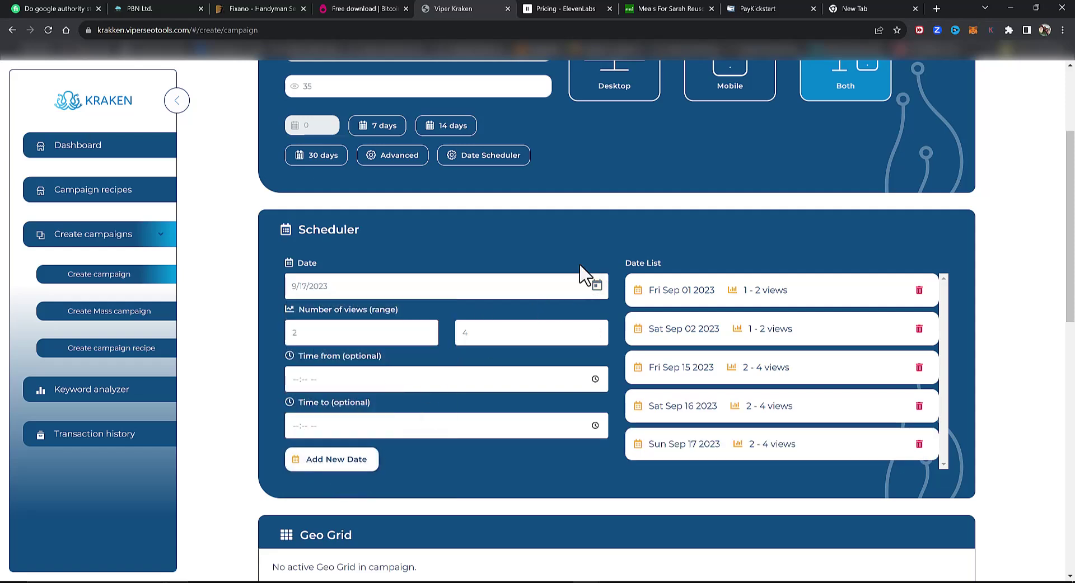
left_click(596, 286)
left_click(323, 438)
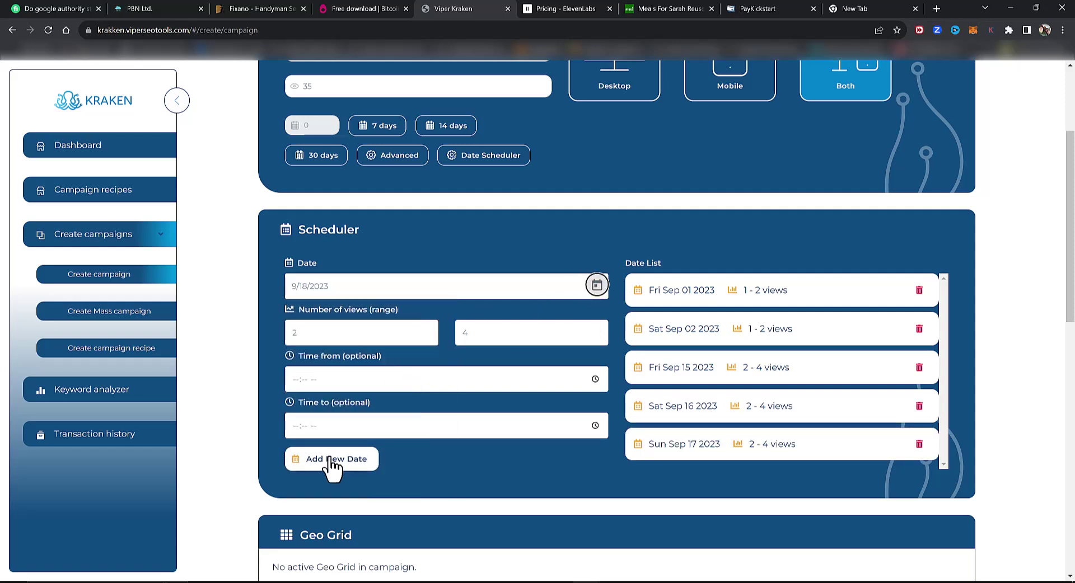
left_click(330, 460)
Add September 19, 20 and 21 to the Date List at 2–4 views.
left_click(597, 286)
left_click(343, 439)
left_click(358, 461)
left_click(597, 286)
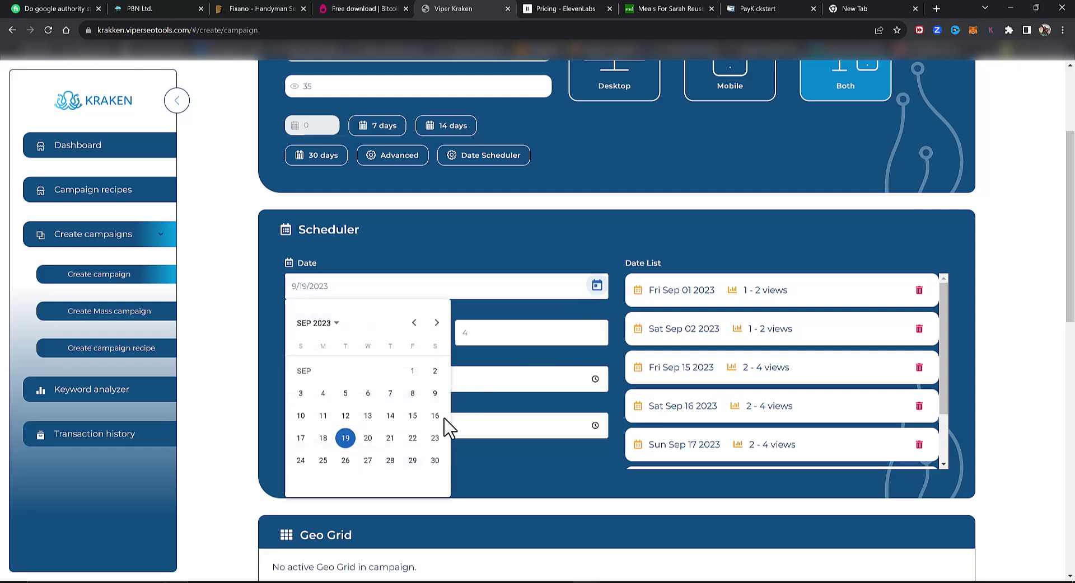
left_click(365, 439)
left_click(361, 470)
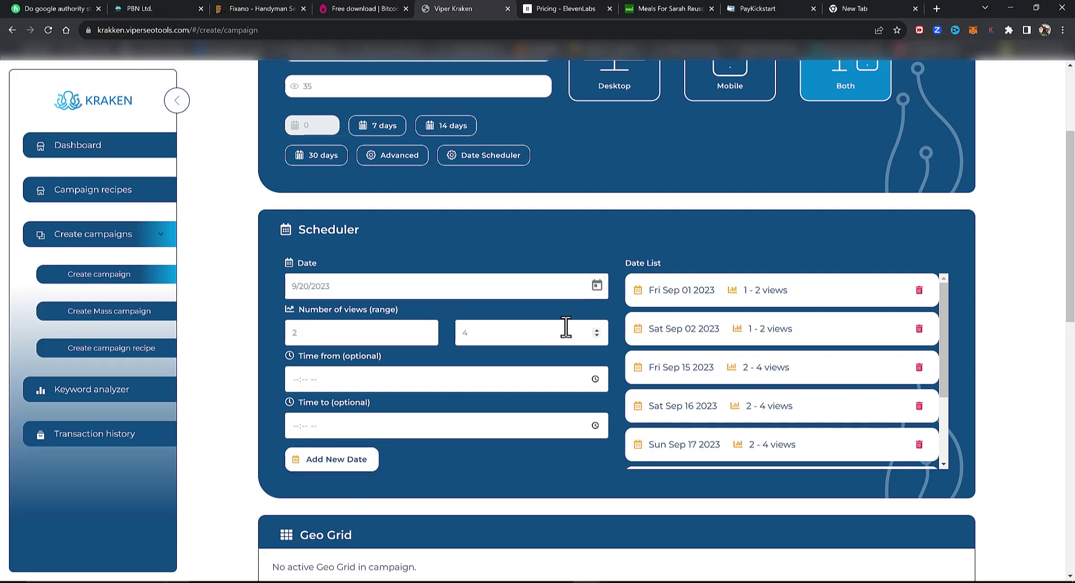
left_click(597, 287)
left_click(390, 438)
left_click(354, 461)
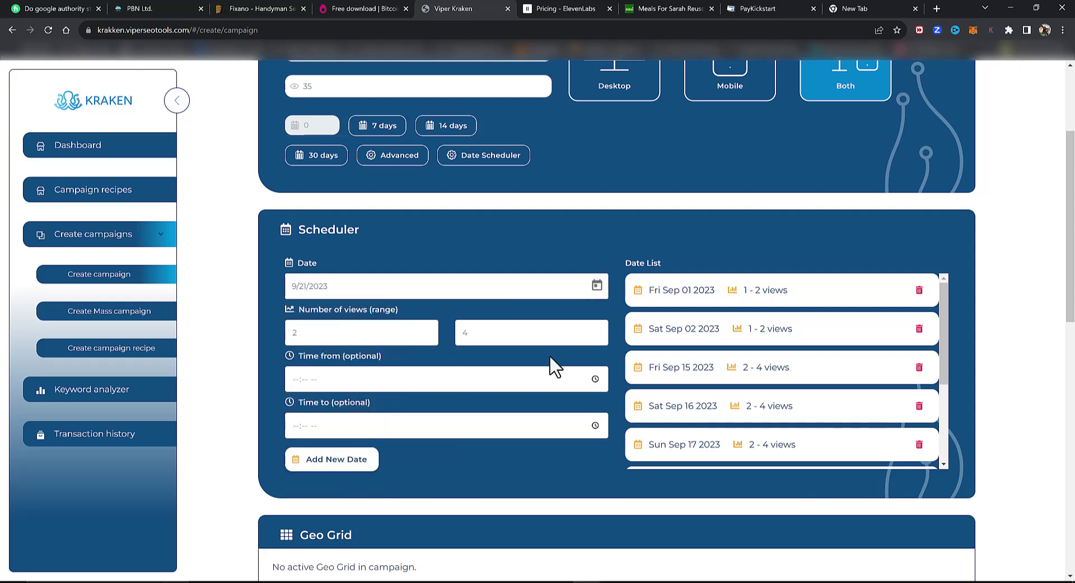
Change the daily views range to 3–5.
double_click(365, 332)
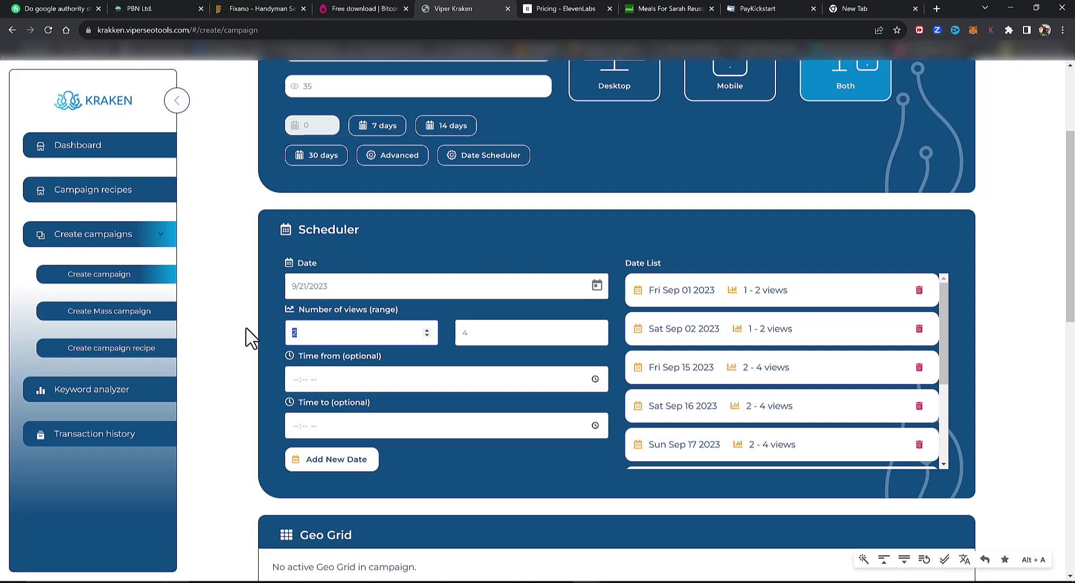
type("3")
double_click(520, 334)
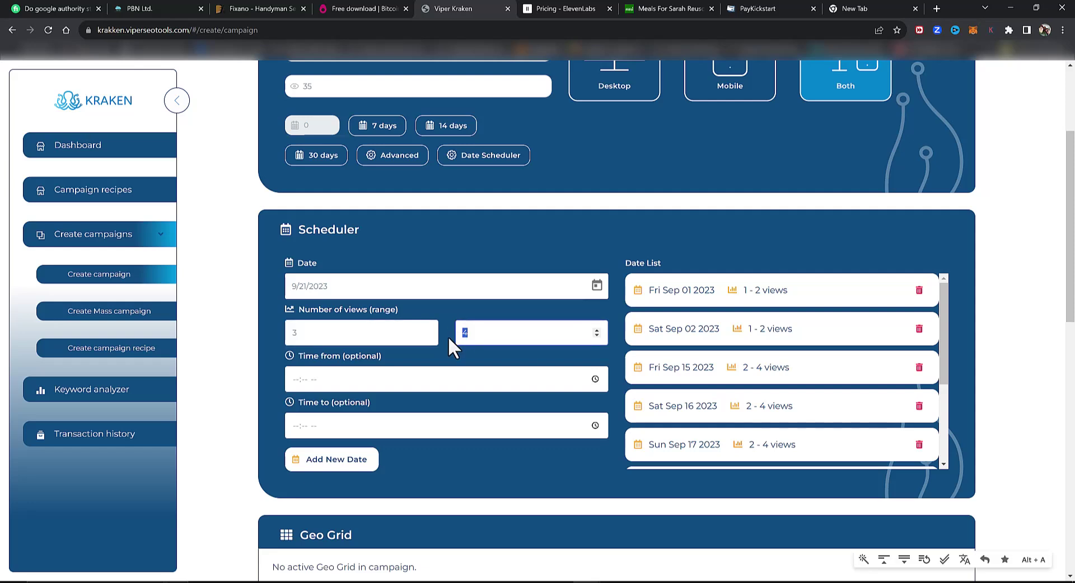
type("5")
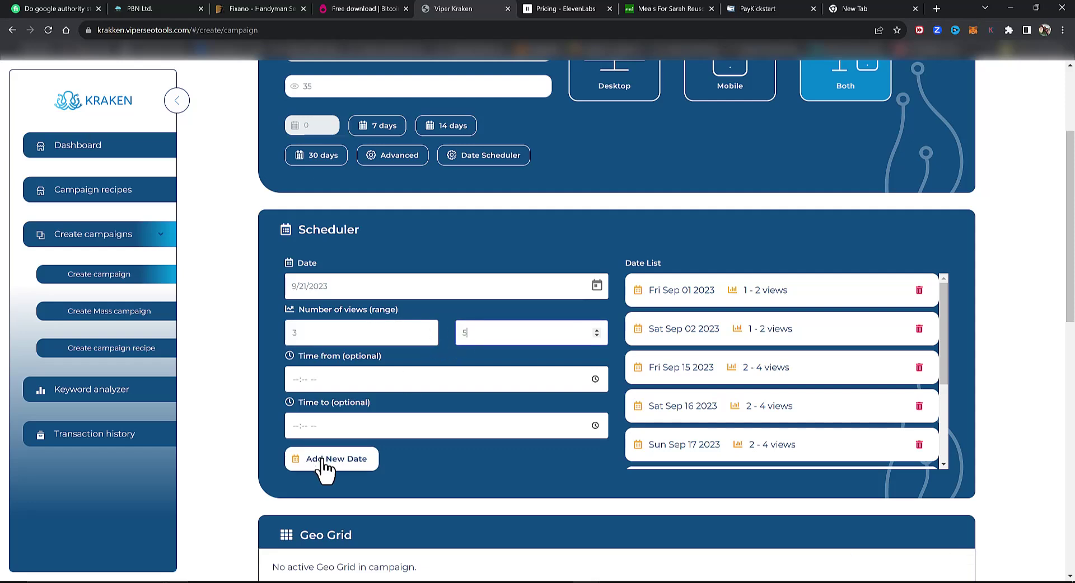
Pick September 22 through 25 in the calendar, adding Sep 24 at 3–5 views.
left_click(597, 286)
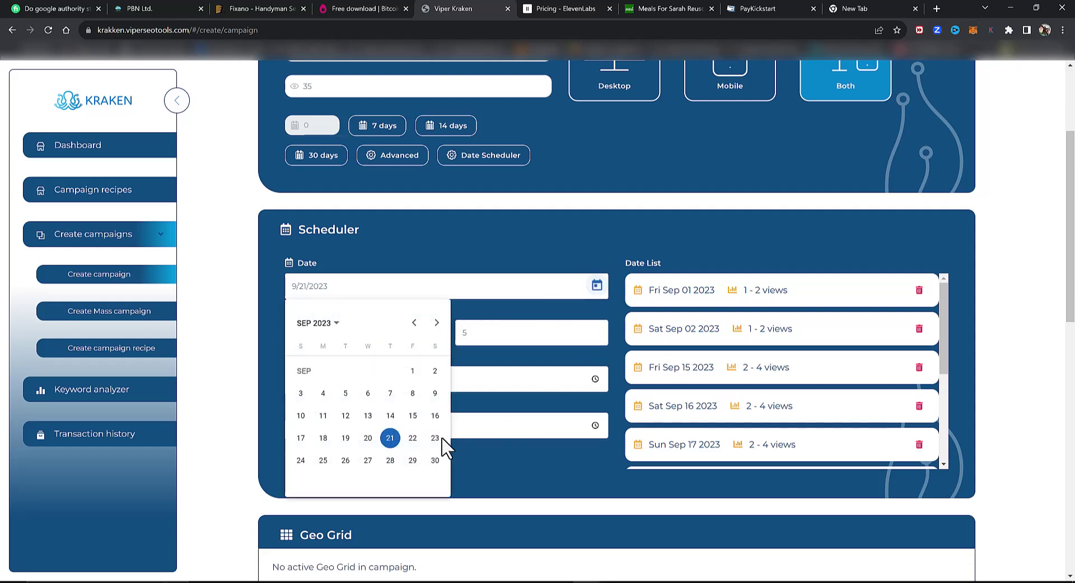
left_click(596, 285)
left_click(411, 438)
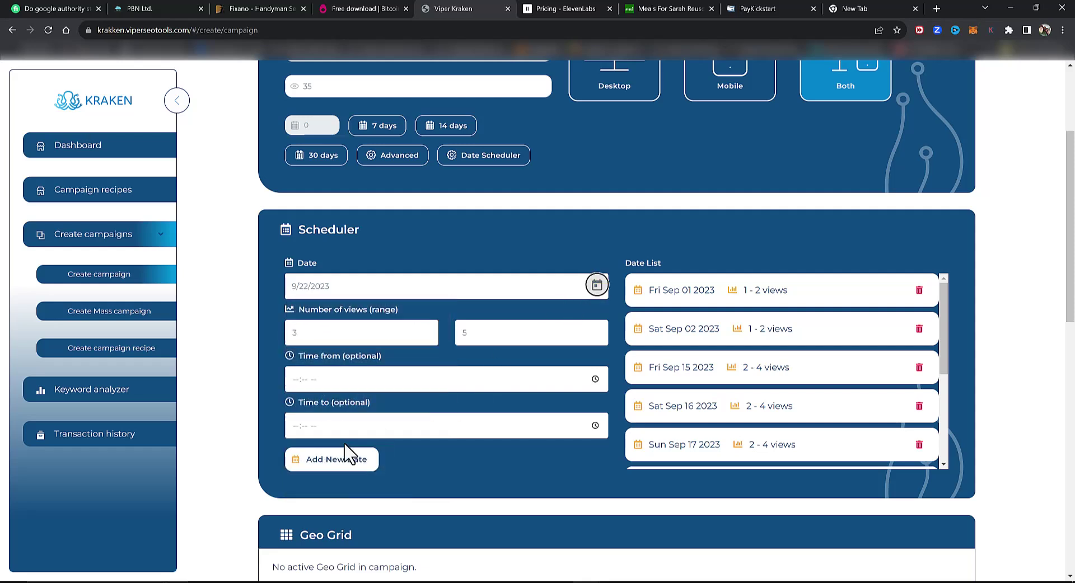
left_click(597, 285)
left_click(434, 439)
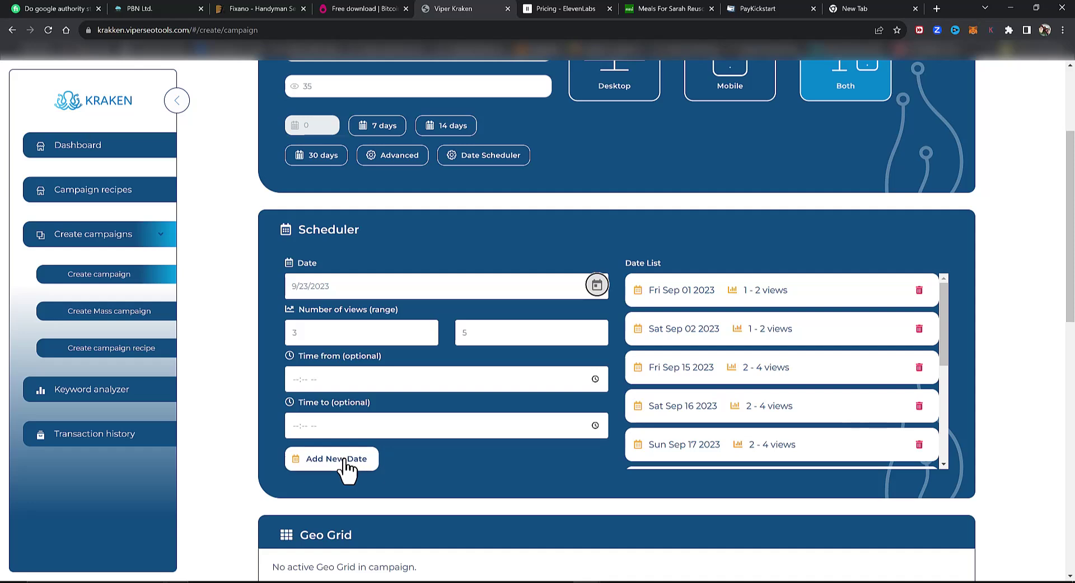
left_click(597, 285)
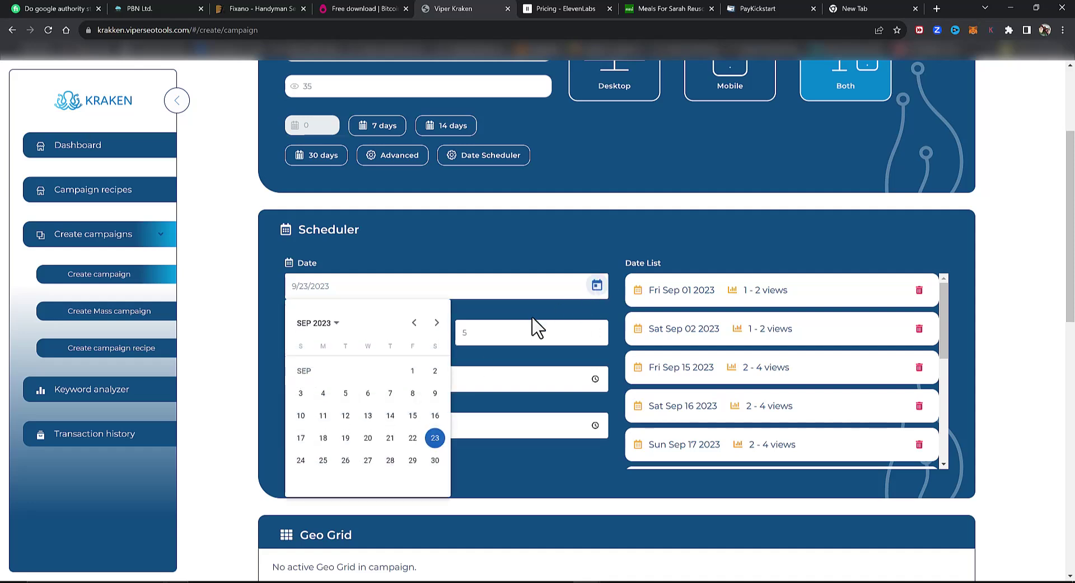
left_click(300, 468)
left_click(353, 460)
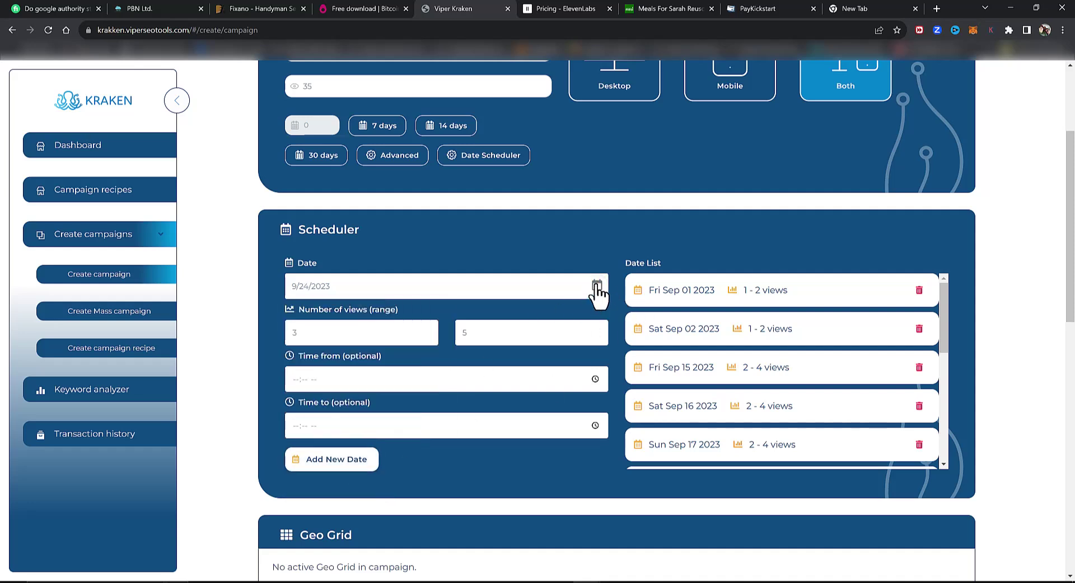
left_click(597, 286)
left_click(323, 461)
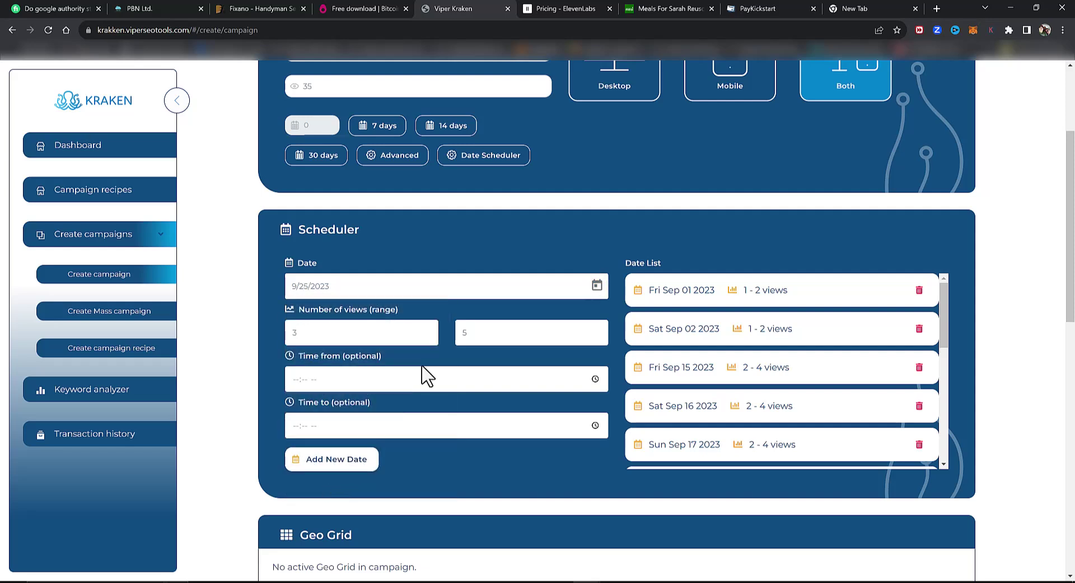
Change the daily views range to 4–6.
left_click_drag(326, 343, 287, 347)
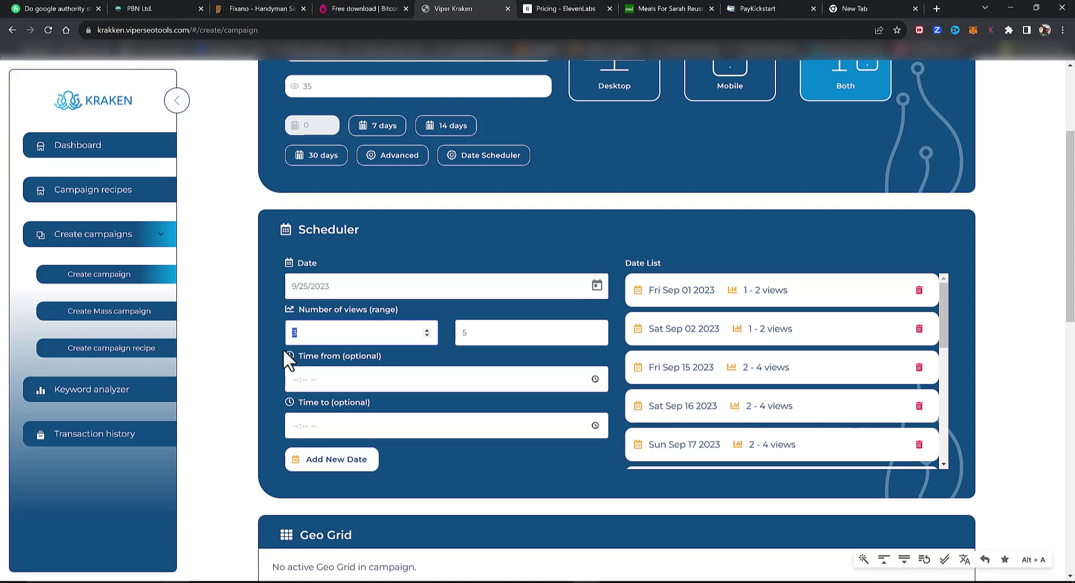
type("4")
left_click(499, 325)
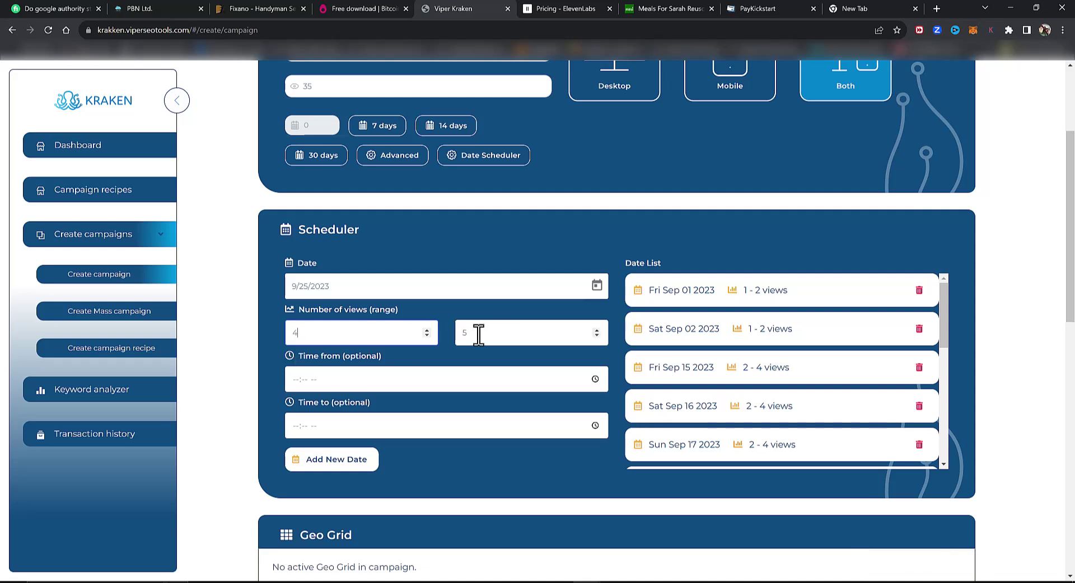
type("5")
left_click_drag(493, 332, 447, 350)
type("6")
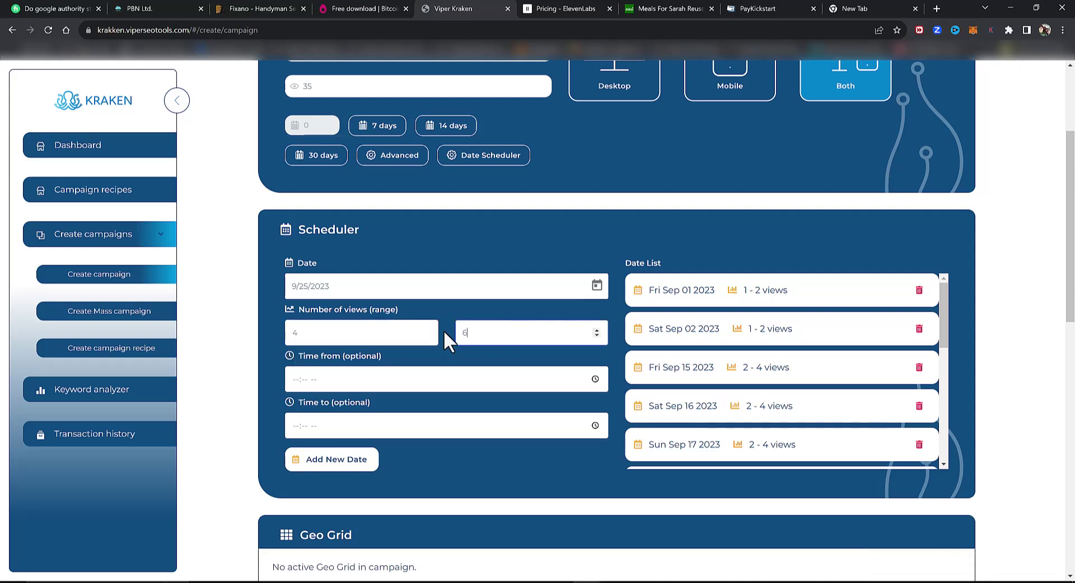
Add September 25 through 28 to the Date List at 4–6 views.
left_click(348, 463)
left_click(596, 286)
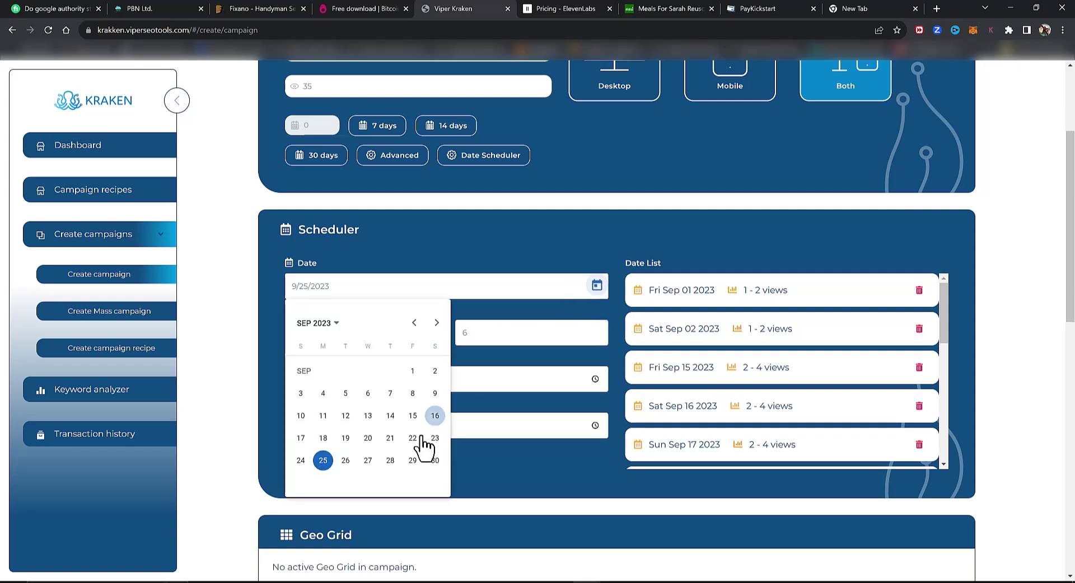
left_click(346, 461)
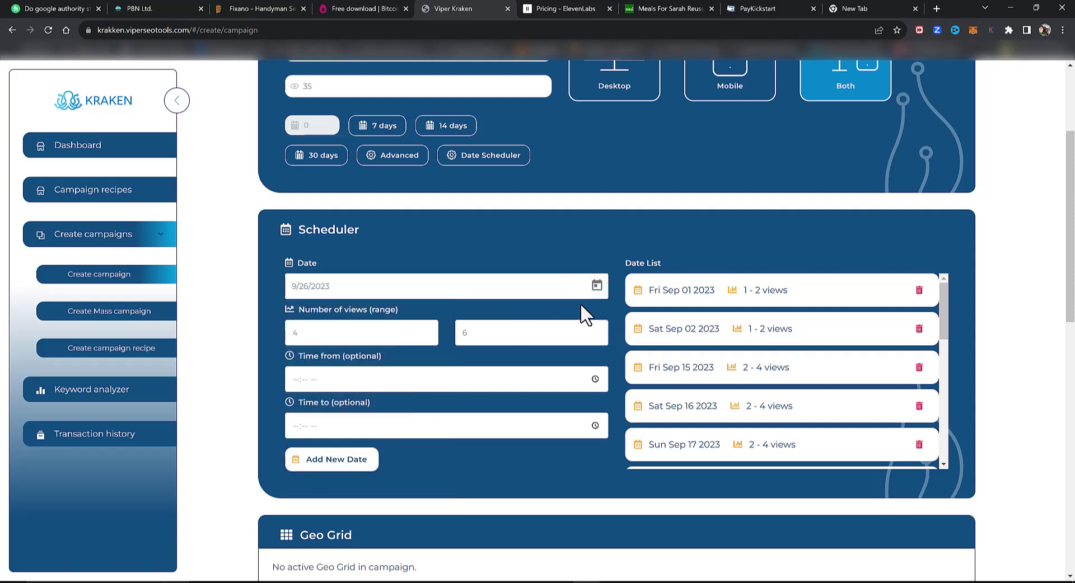
left_click(597, 287)
left_click(367, 459)
left_click(327, 462)
left_click(597, 286)
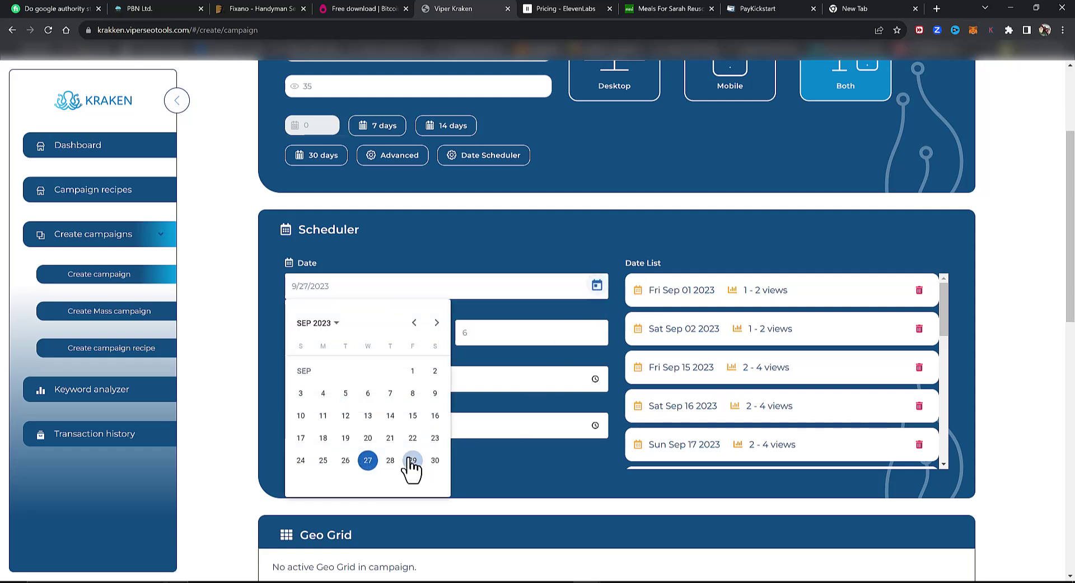
left_click(390, 460)
left_click(358, 460)
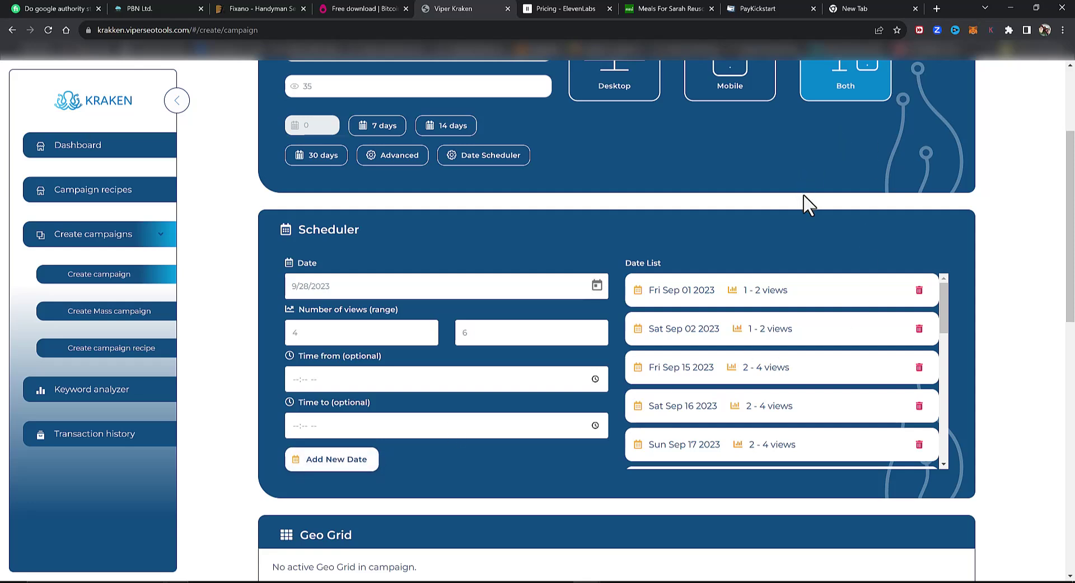
scroll(845, 201, "up", 2)
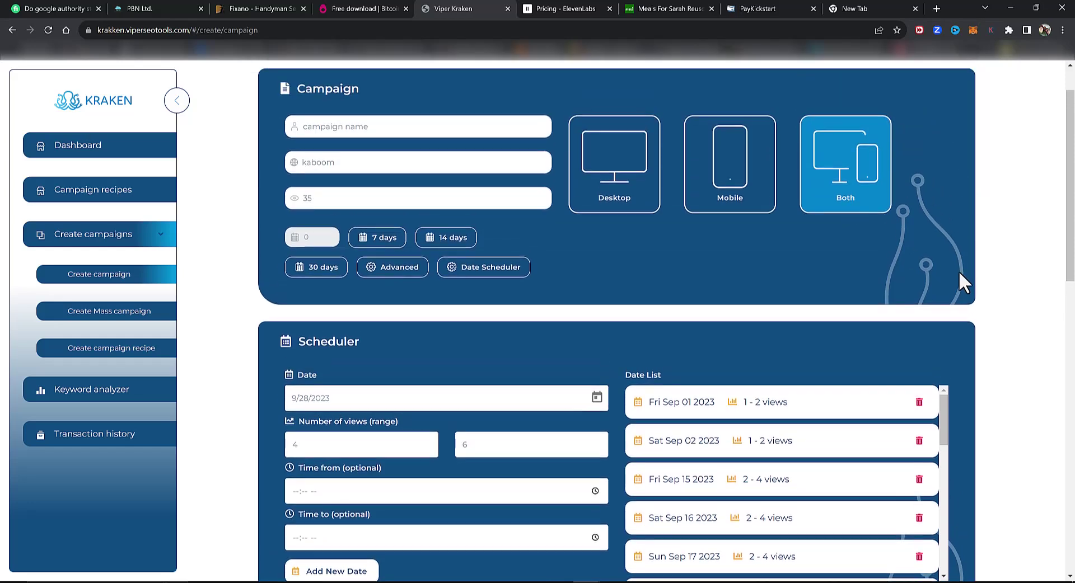
scroll(959, 271, "up", 1)
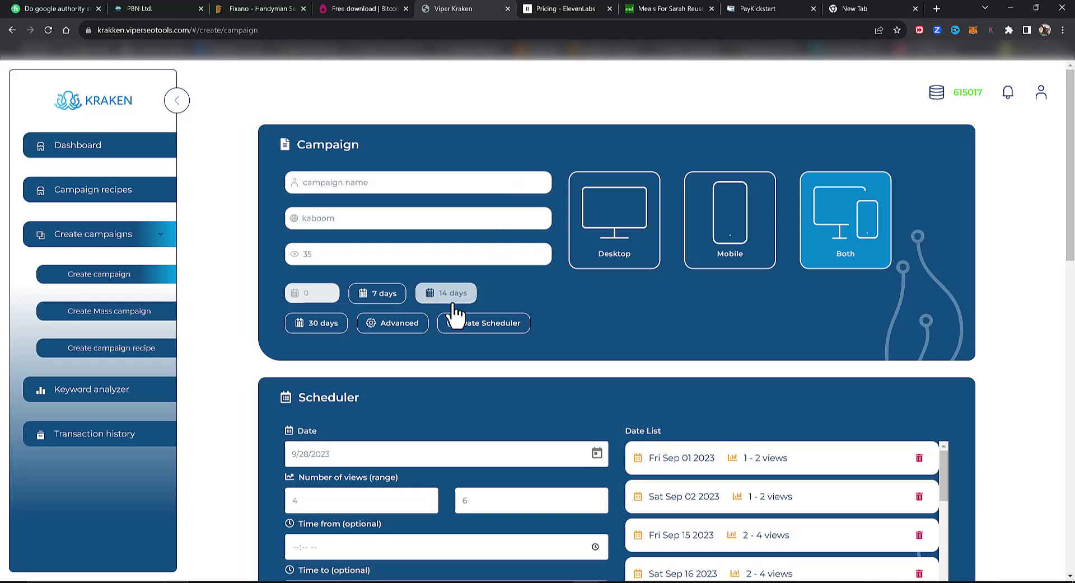
scroll(440, 268, "down", 2)
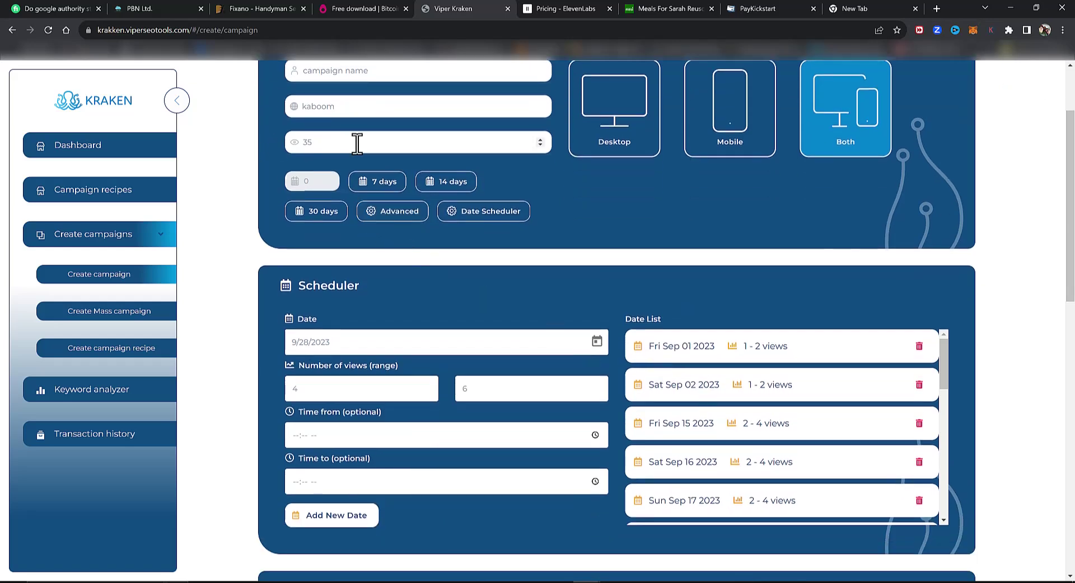
left_click_drag(317, 142, 282, 146)
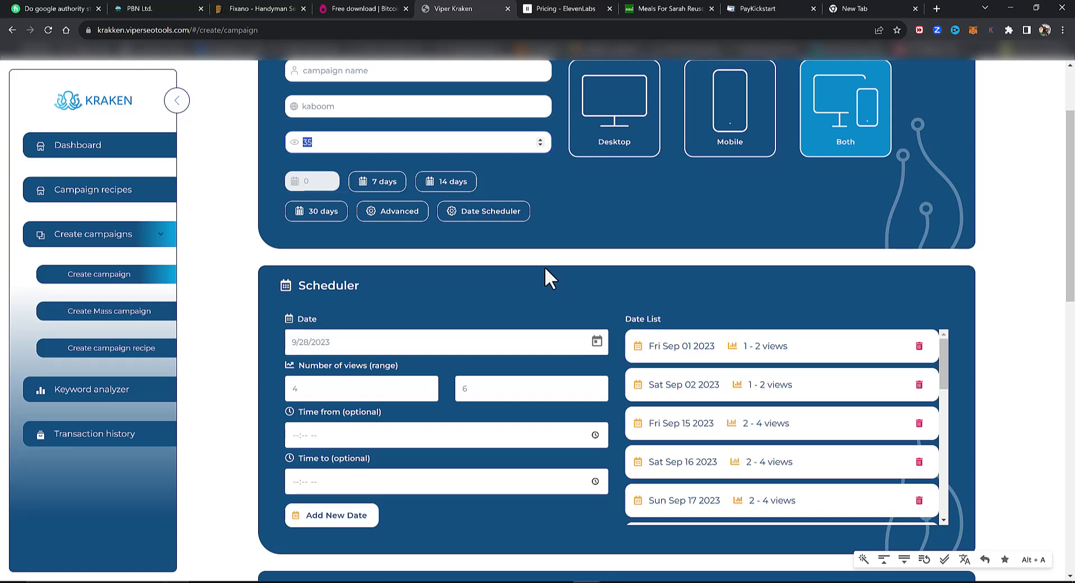
left_click(613, 231)
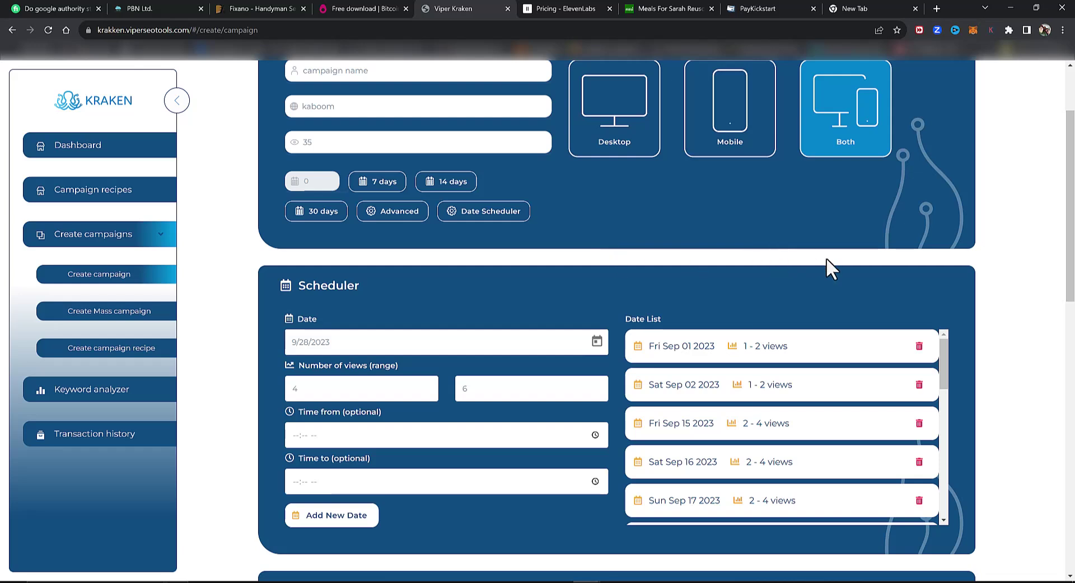
scroll(828, 264, "down", 1)
scroll(837, 288, "down", 1)
scroll(778, 324, "up", 1)
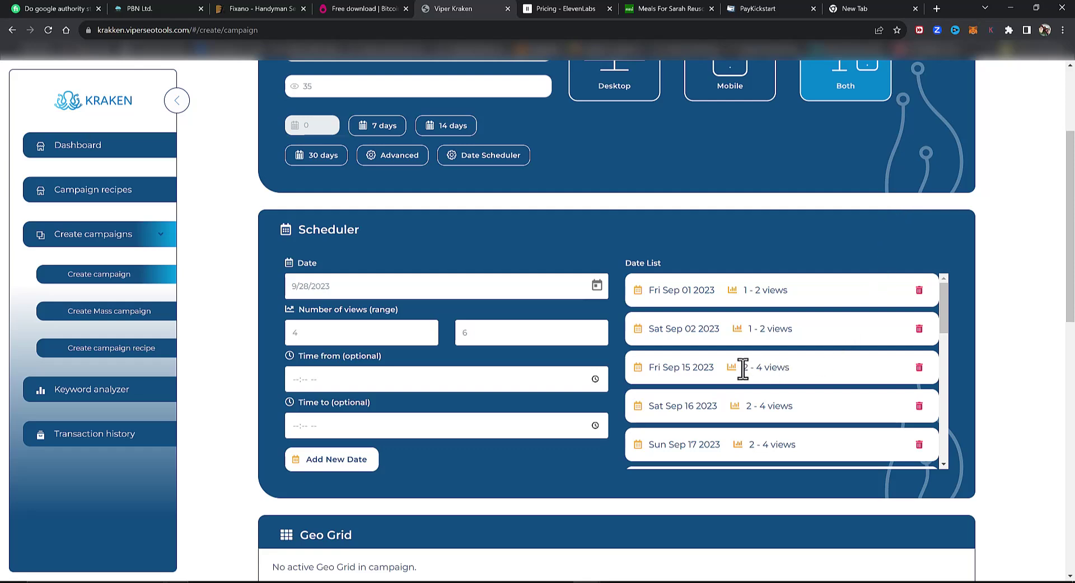
scroll(749, 385, "down", 4)
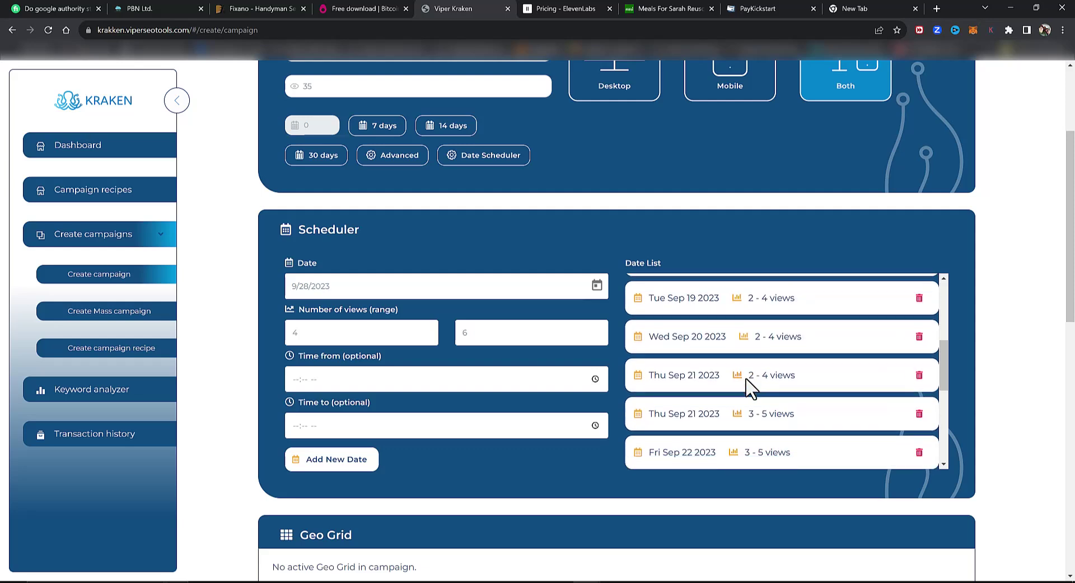
scroll(749, 385, "down", 1)
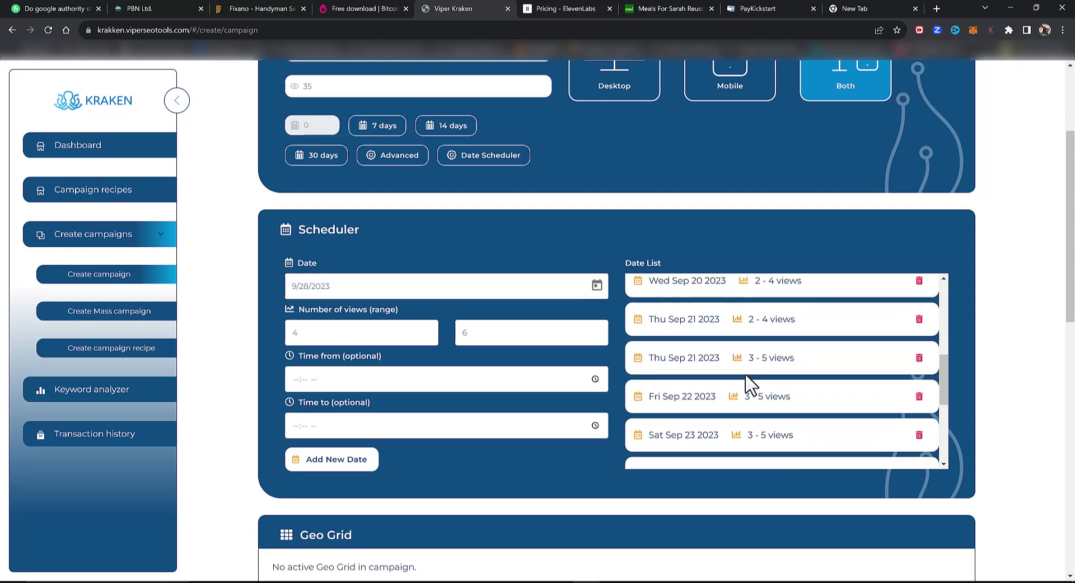
scroll(749, 385, "down", 1)
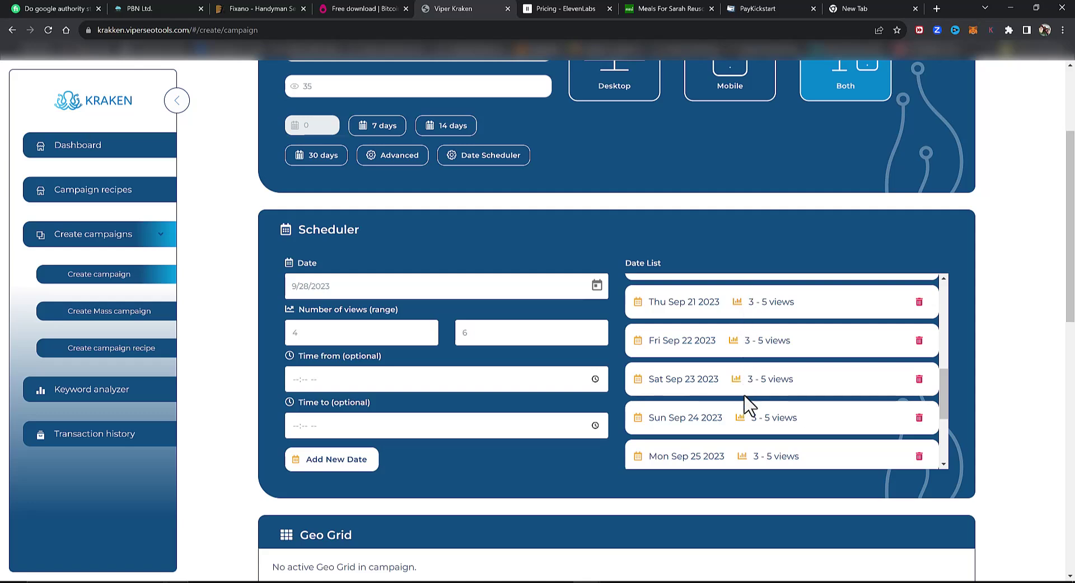
scroll(775, 408, "down", 2)
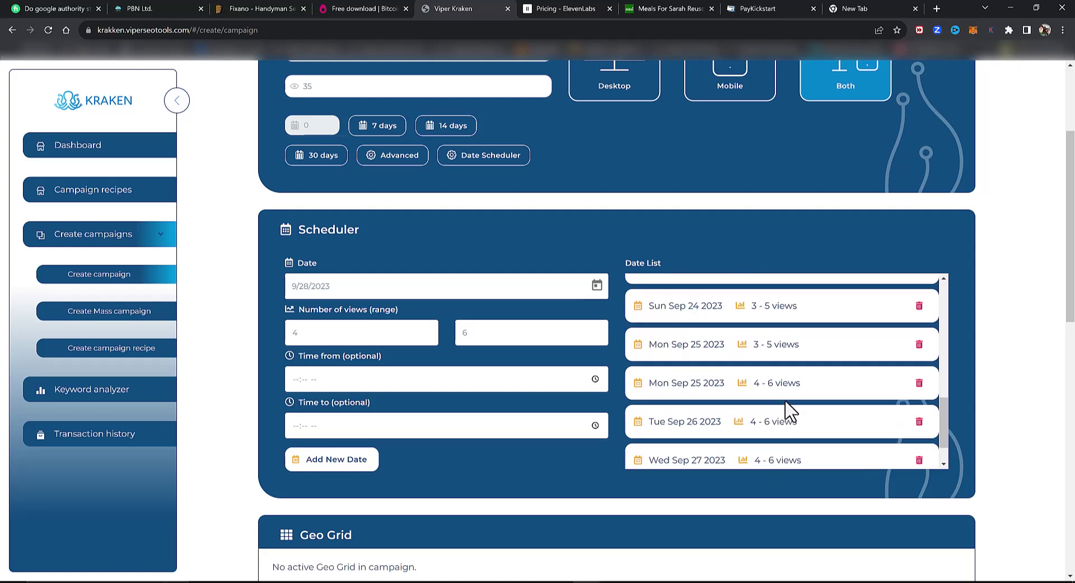
scroll(787, 404, "down", 1)
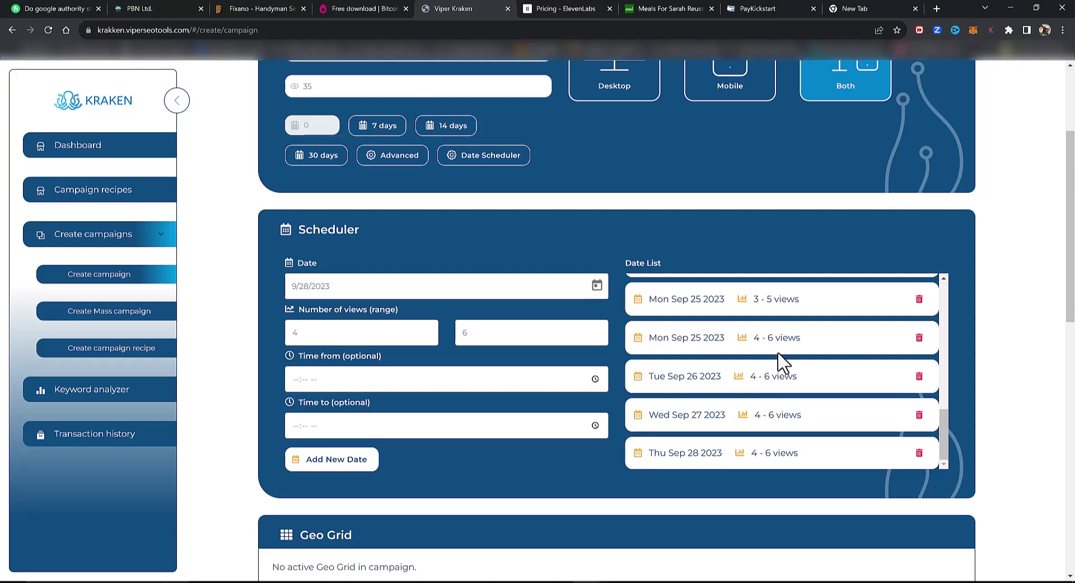
scroll(786, 378, "up", 5)
scroll(795, 385, "up", 3)
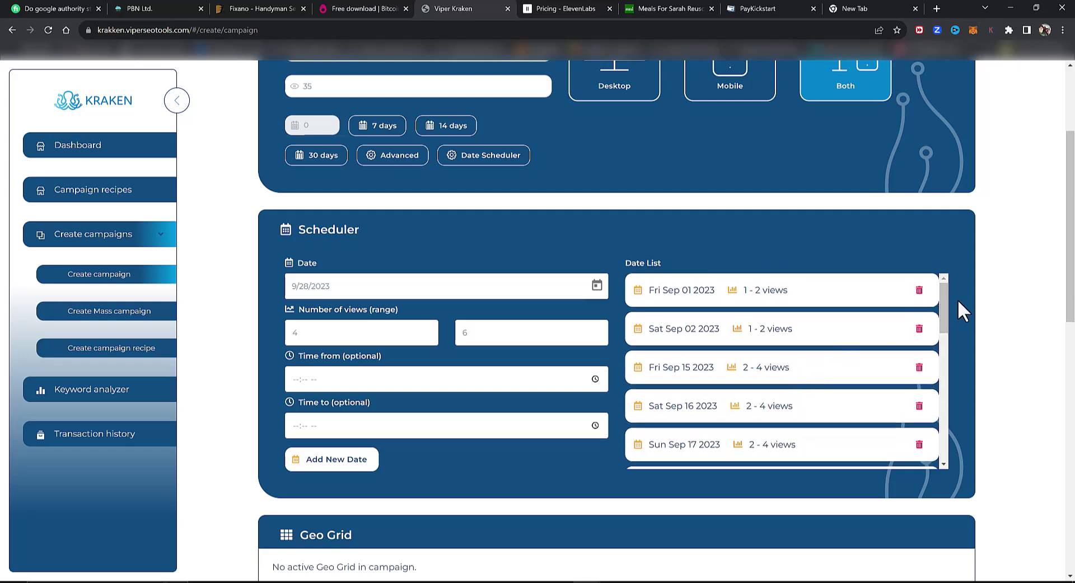
scroll(956, 307, "up", 2)
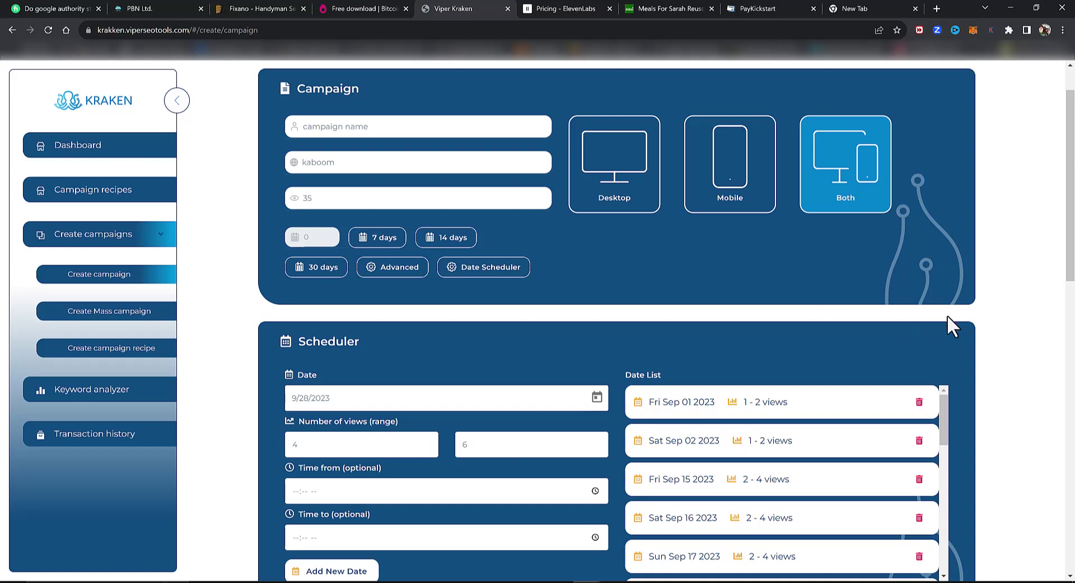
scroll(963, 322, "down", 2)
left_click_drag(942, 319, 945, 375)
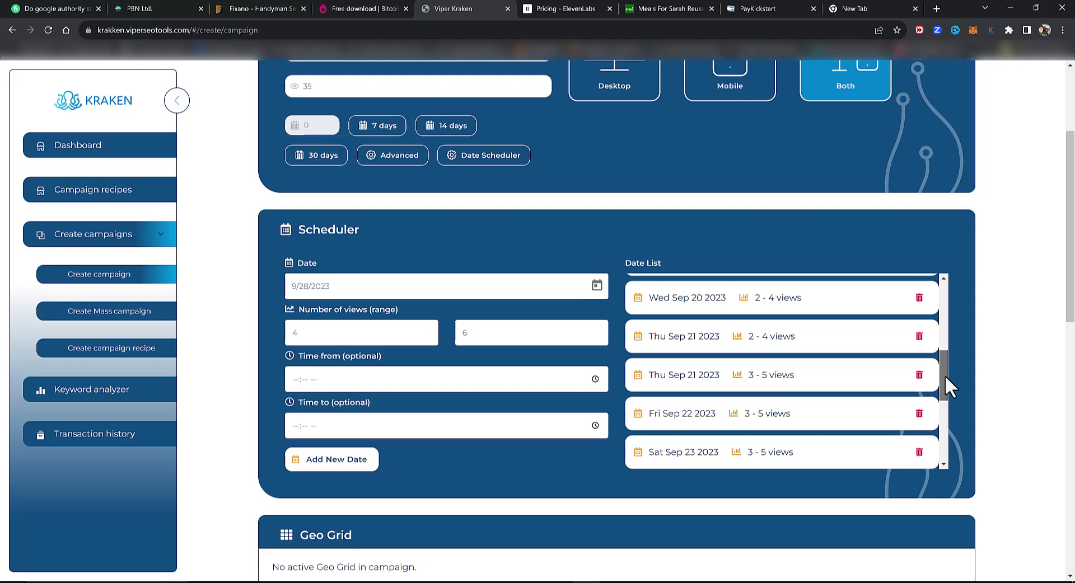
left_click_drag(945, 375, 938, 456)
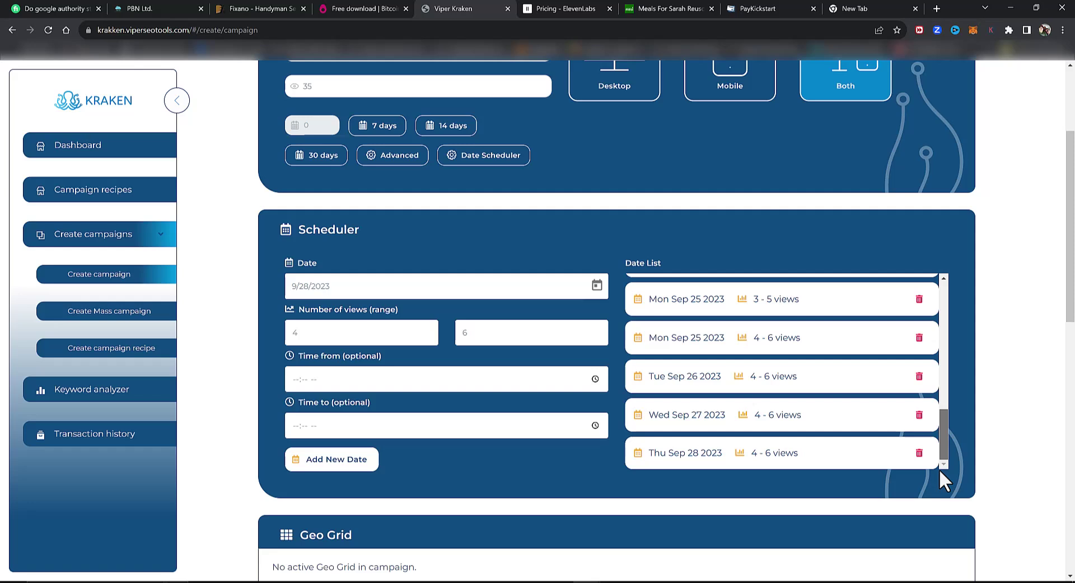
mouse_move(937, 448)
left_mouse_down()
mouse_move(947, 288)
mouse_move(936, 433)
mouse_move(946, 458)
left_mouse_up()
mouse_move(934, 446)
left_mouse_down()
mouse_move(947, 285)
mouse_move(941, 448)
left_mouse_up()
left_click_drag(943, 450, 955, 305)
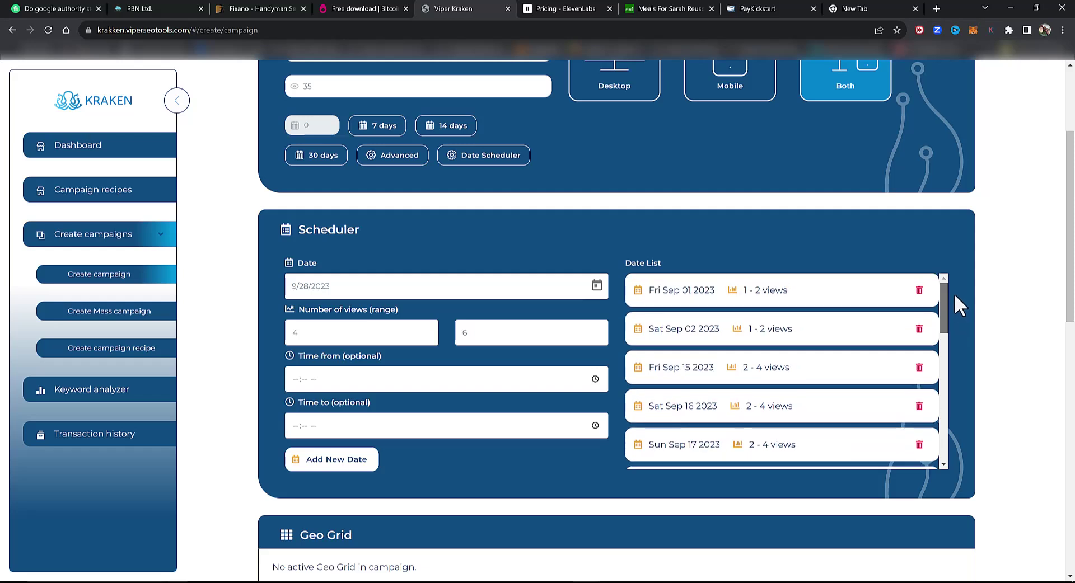
left_click_drag(954, 295, 948, 448)
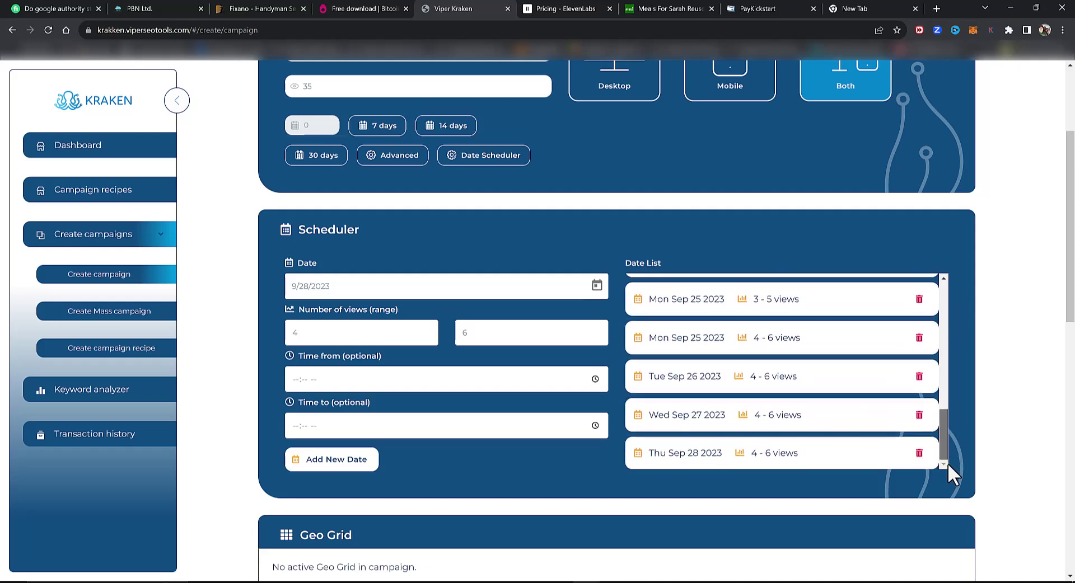
scroll(943, 450, "down", 1)
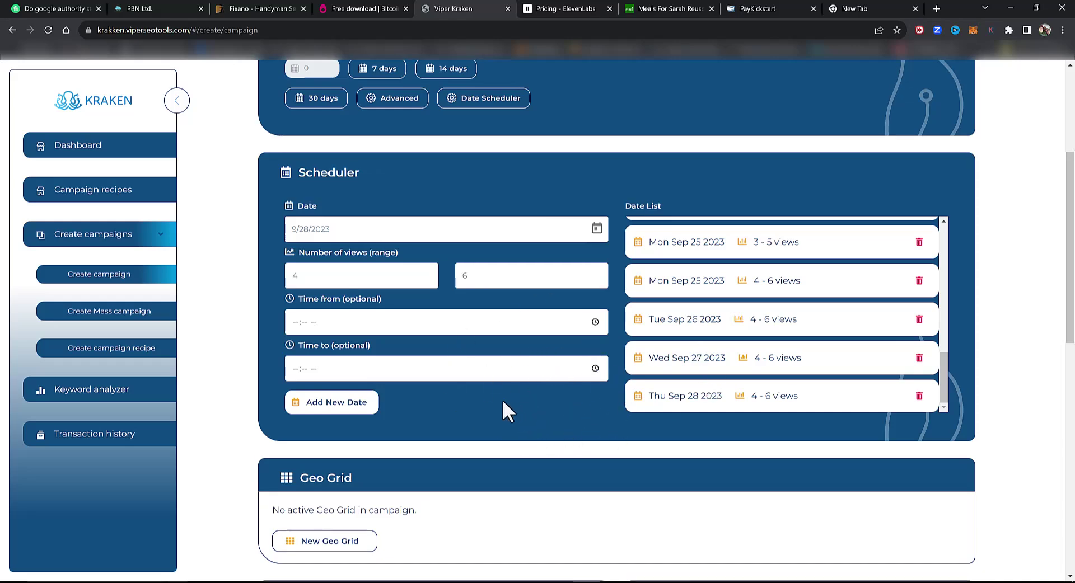
scroll(502, 400, "down", 5)
scroll(542, 396, "up", 5)
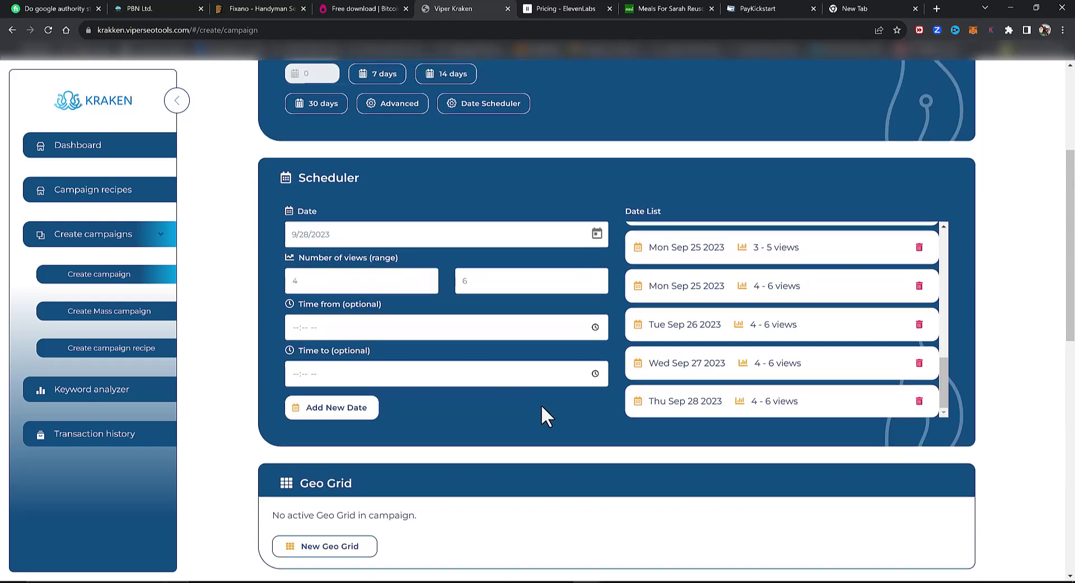
scroll(540, 405, "up", 3)
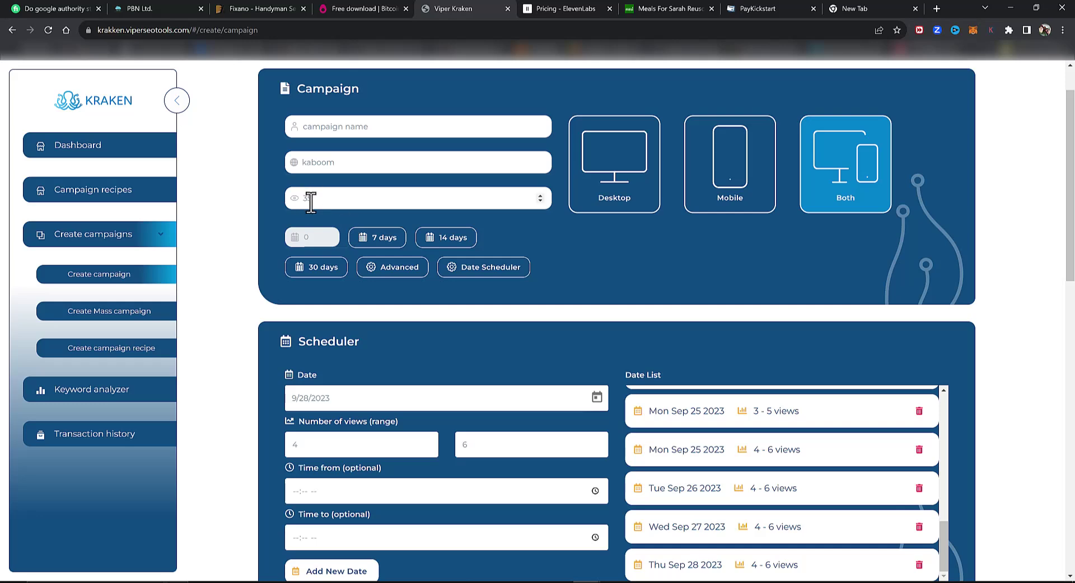
scroll(600, 476, "down", 2)
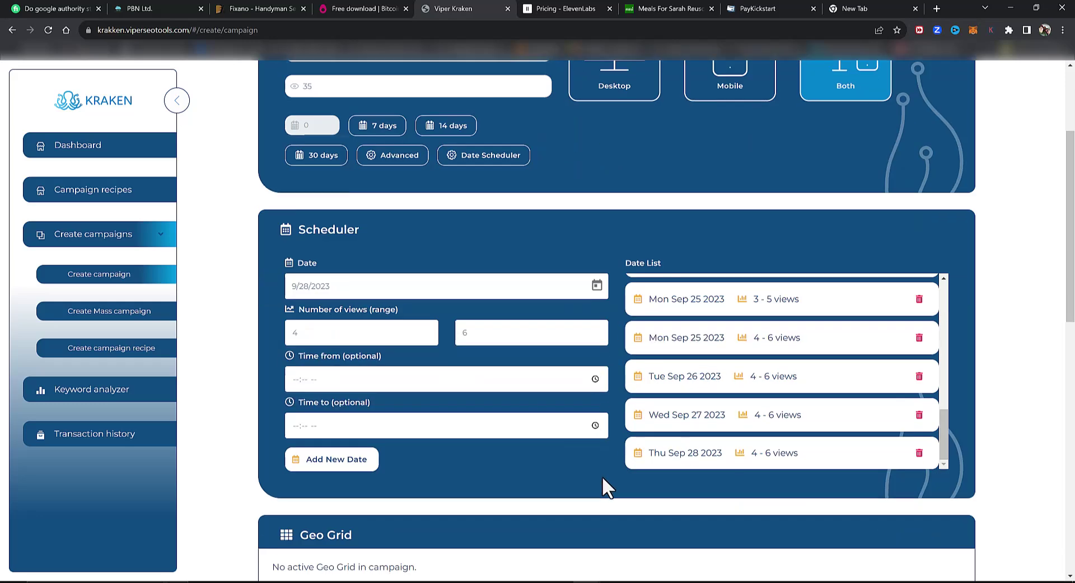
scroll(604, 470, "down", 1)
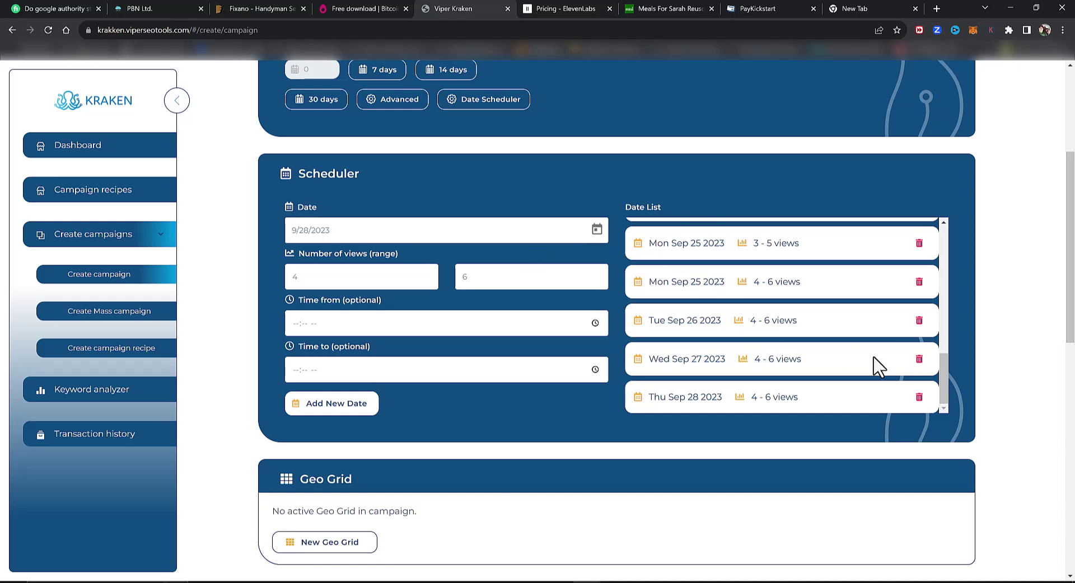
scroll(873, 364, "up", 10)
scroll(784, 370, "up", 3)
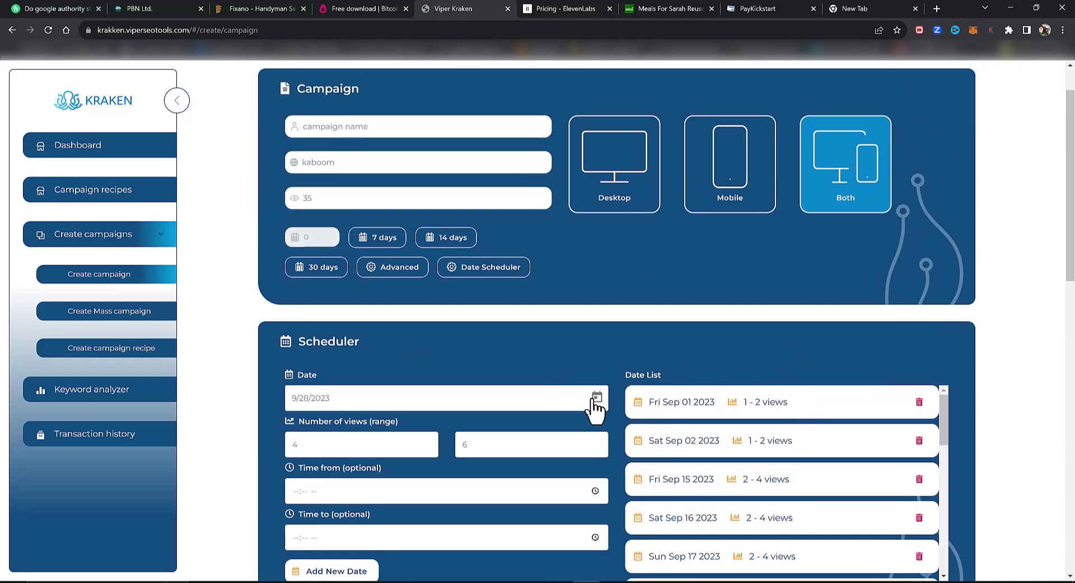
scroll(623, 340, "down", 1)
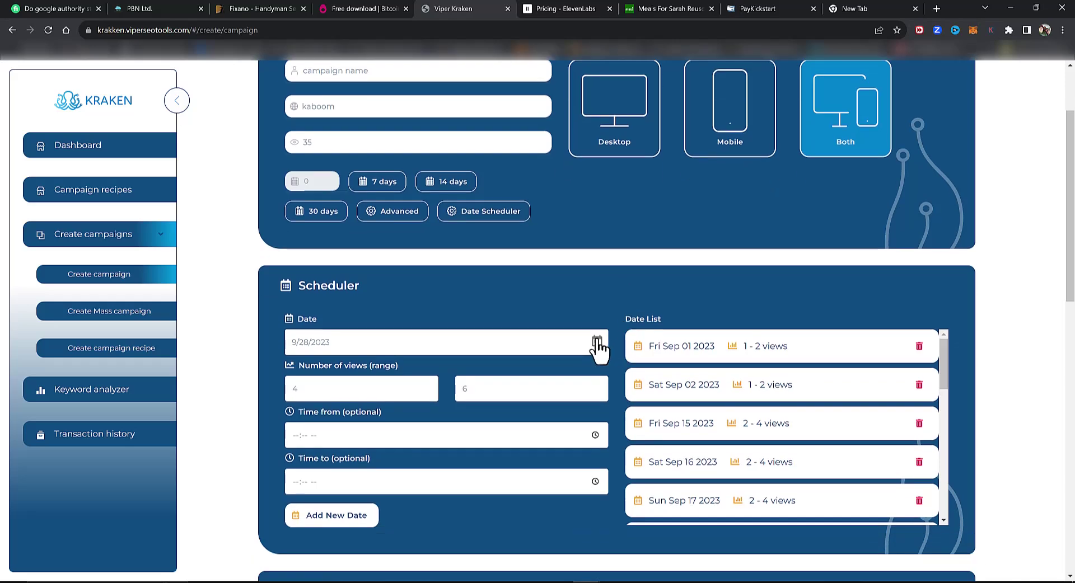
left_click(596, 341)
scroll(635, 320, "down", 2)
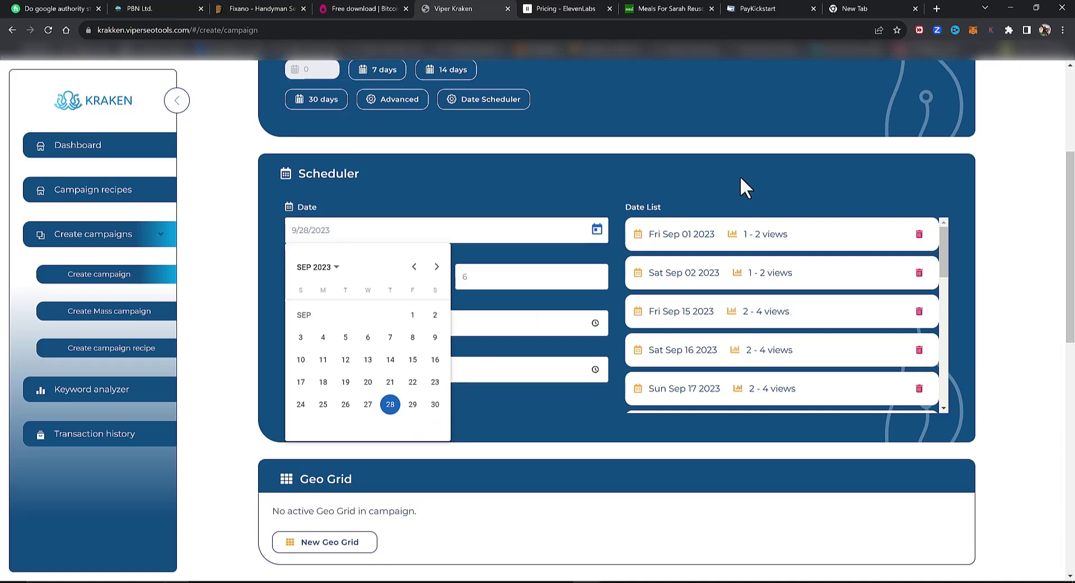
left_click(808, 186)
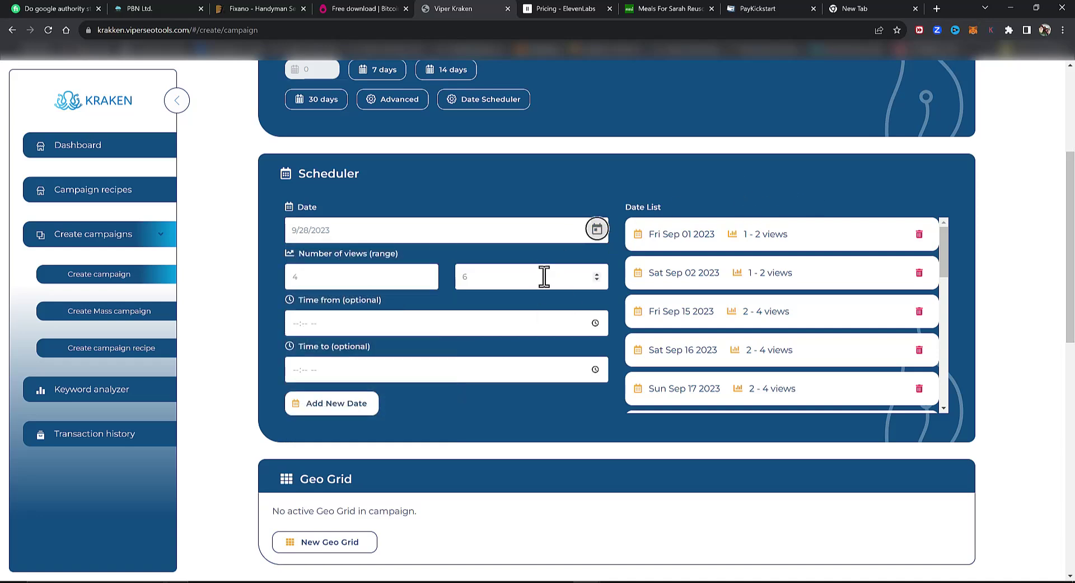
left_click(549, 415)
scroll(642, 389, "up", 4)
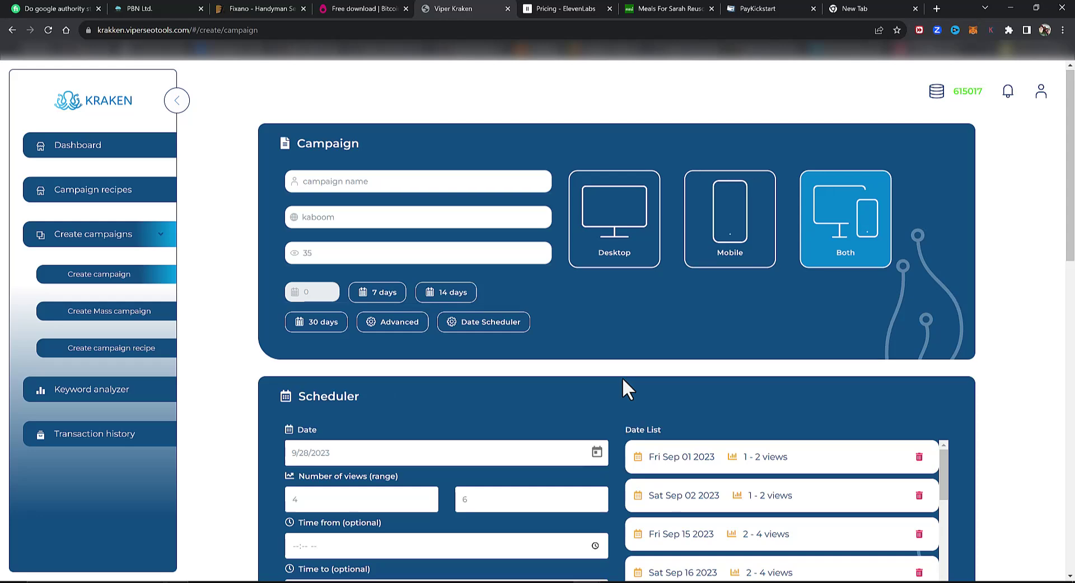
scroll(624, 389, "down", 4)
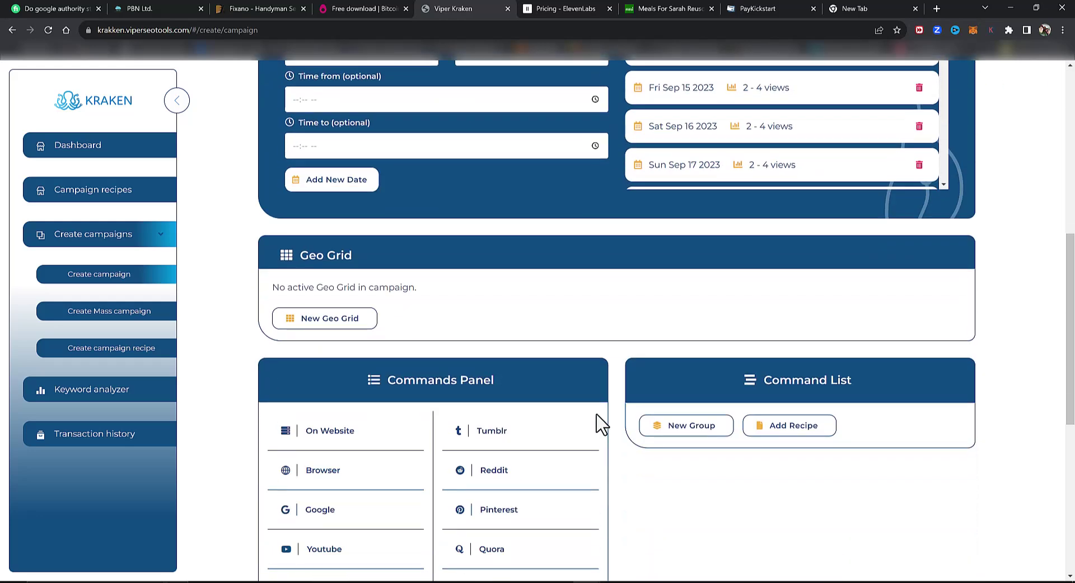
scroll(596, 416, "up", 3)
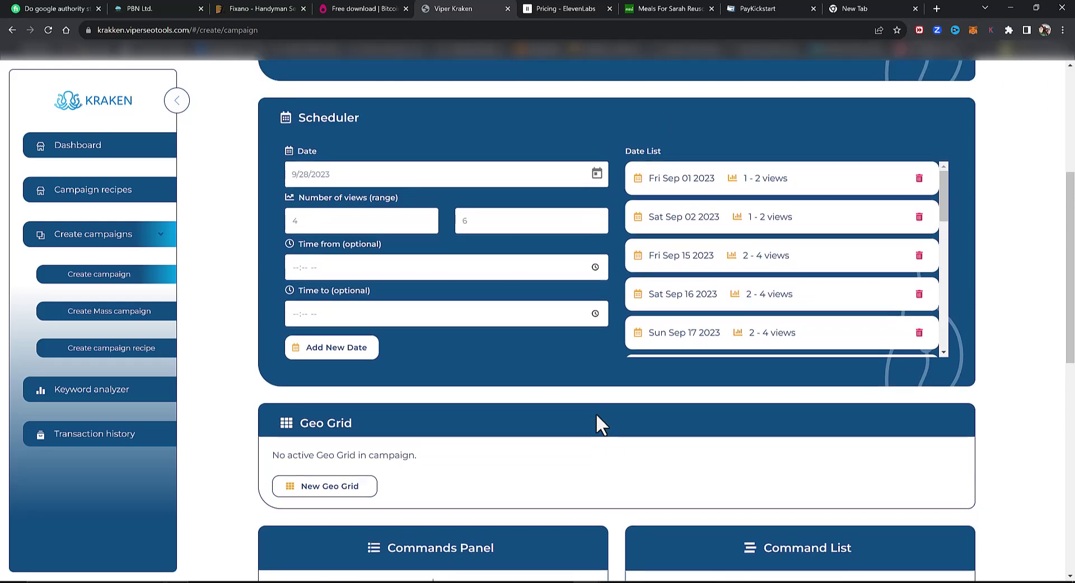
scroll(697, 249, "down", 8)
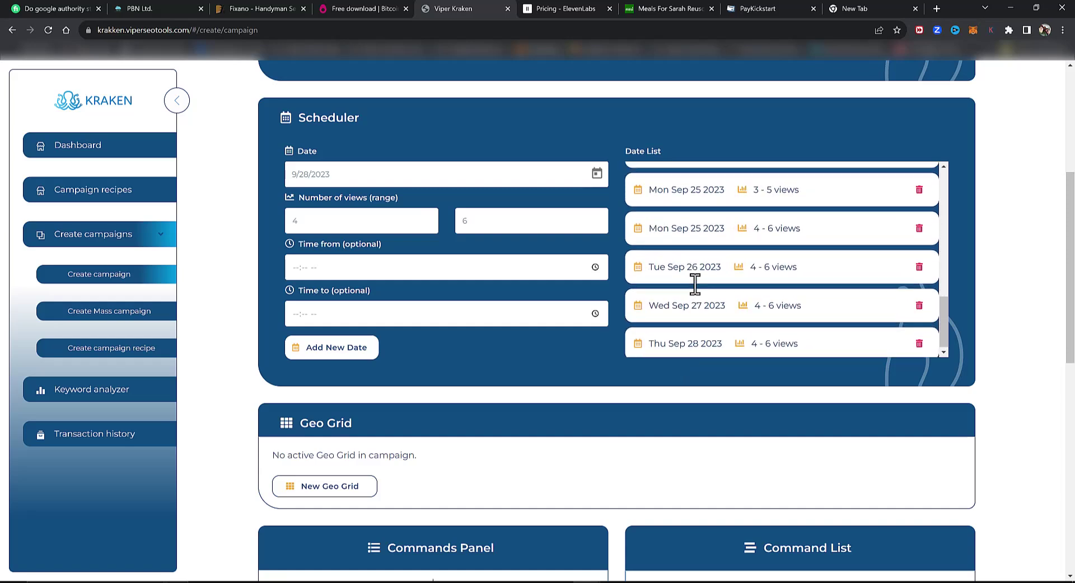
scroll(650, 369, "up", 8)
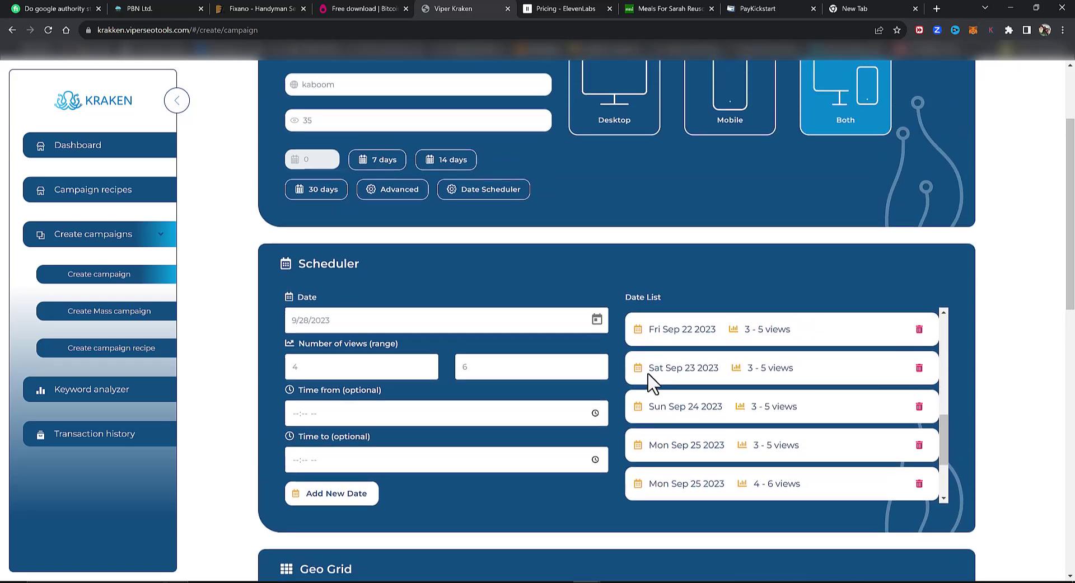
scroll(661, 408, "up", 3)
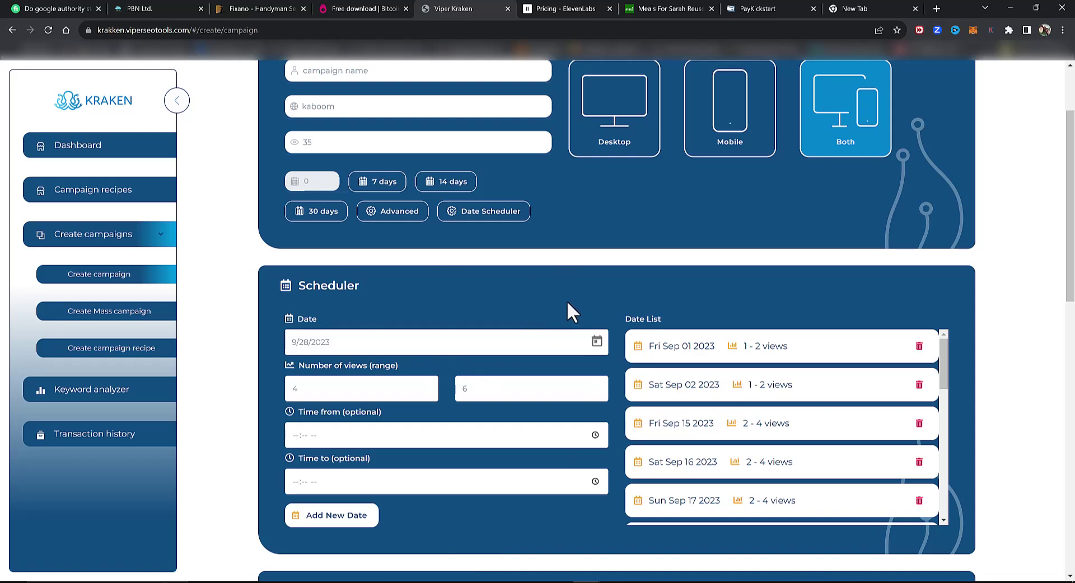
left_click(505, 216)
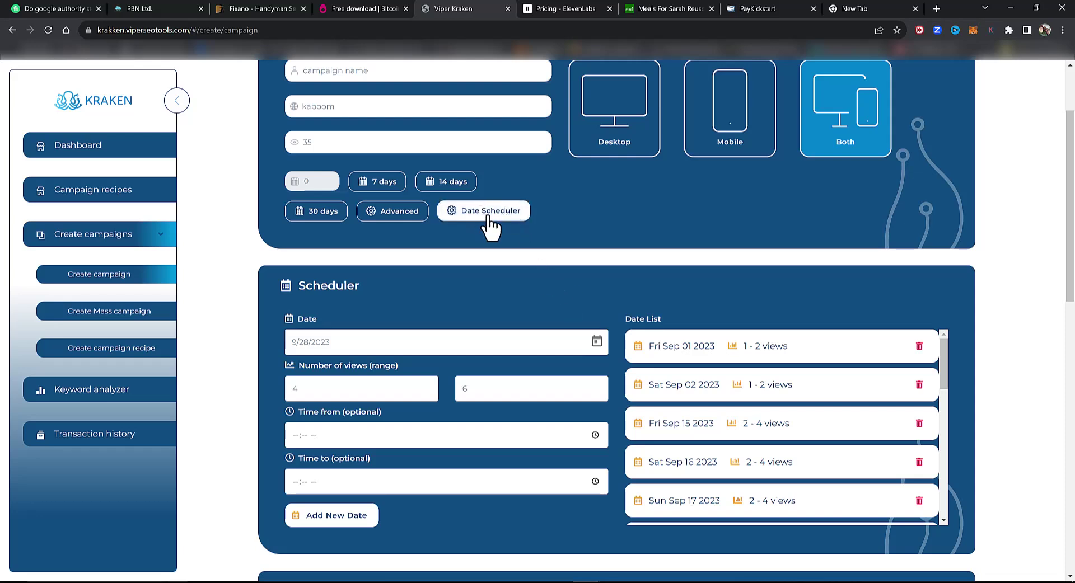